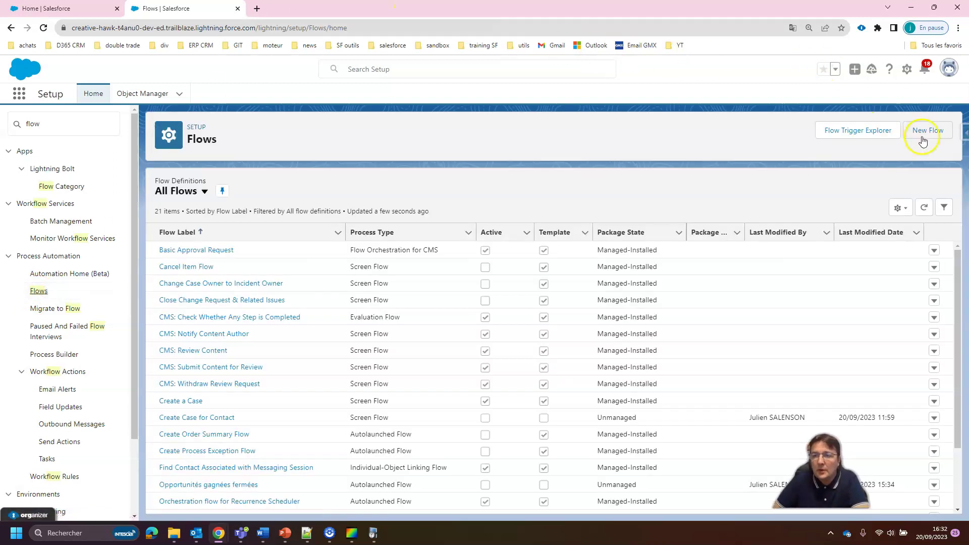
Create a new Schedule-Triggered Flow.
click(924, 137)
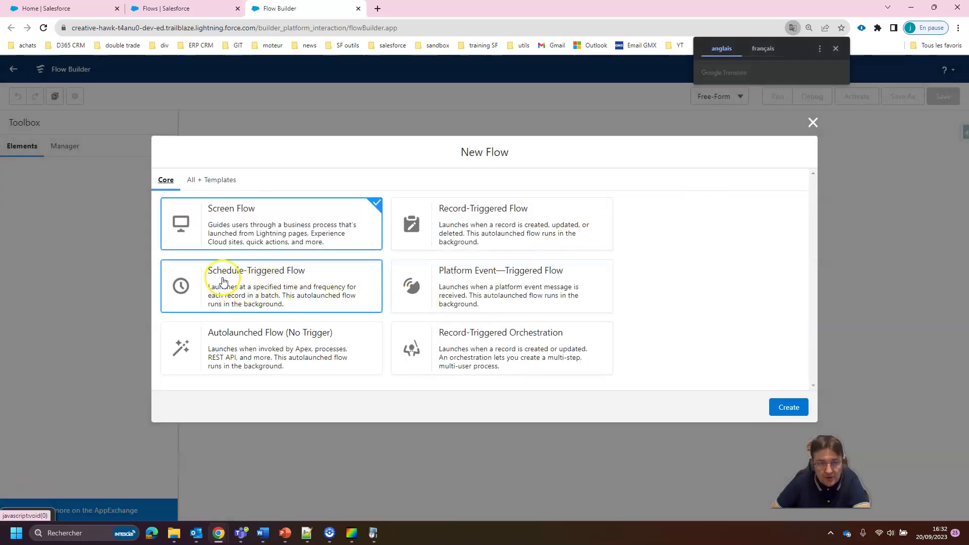
click(272, 281)
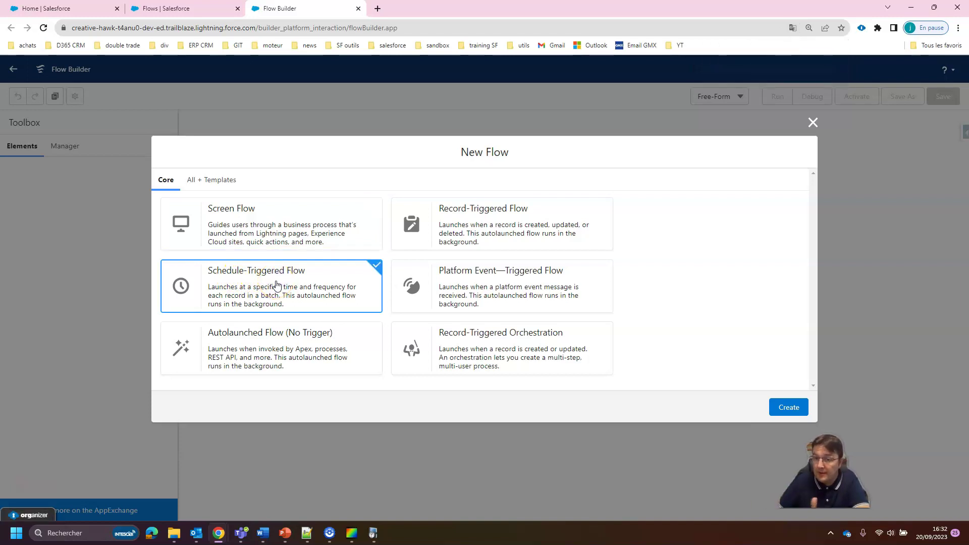
click(785, 409)
Schedule the flow to start on 20 Sep 2023 at 23:00 with a Weekly frequency.
click(284, 265)
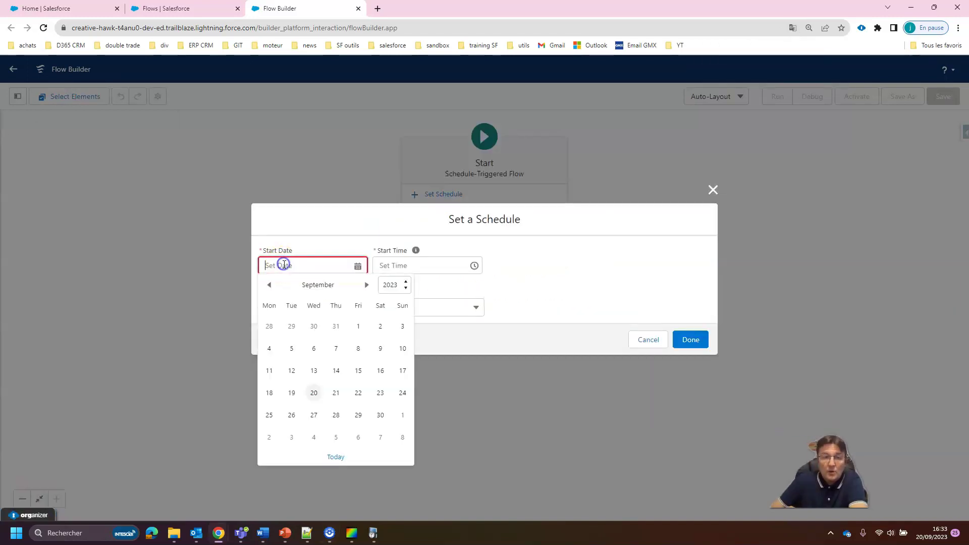
click(314, 392)
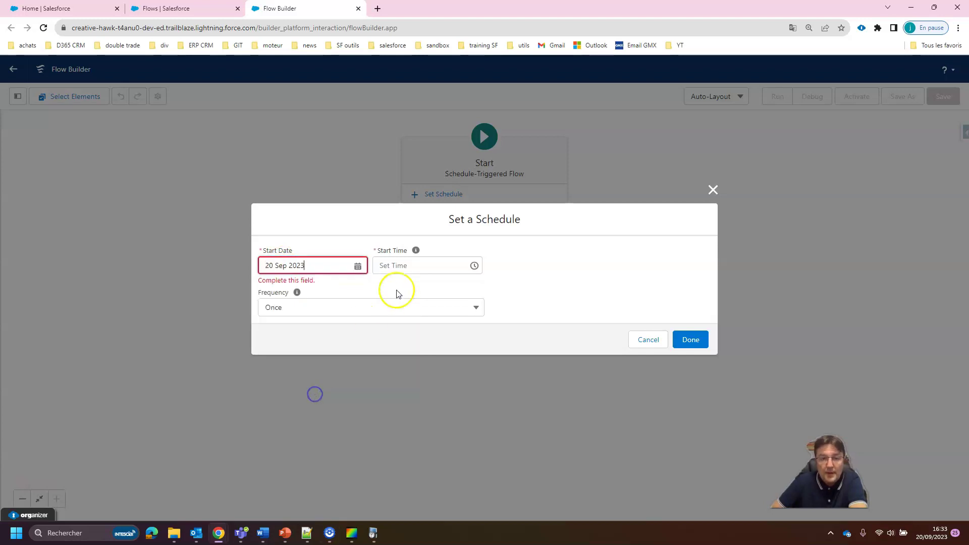
click(413, 264)
drag(479, 294, 476, 379)
click(412, 321)
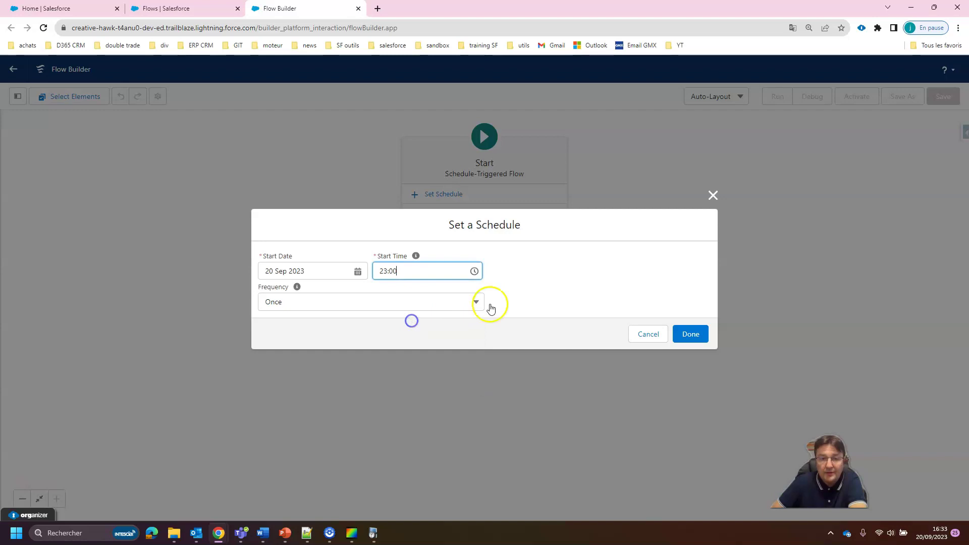
click(352, 303)
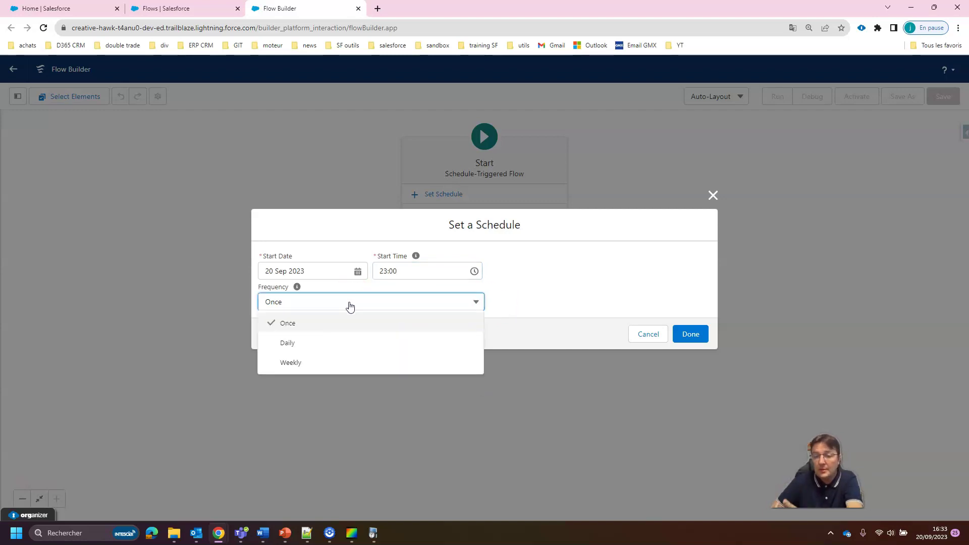
click(358, 363)
click(693, 334)
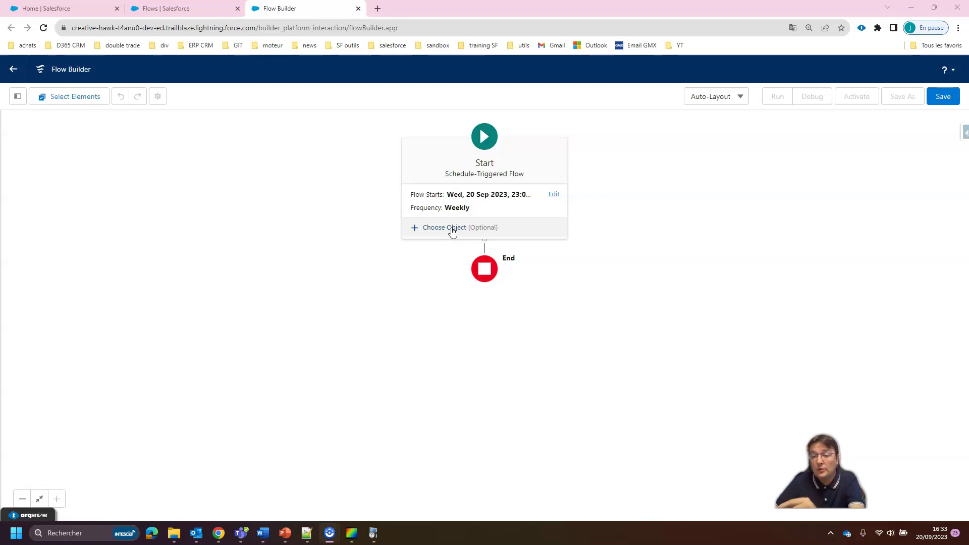
Set the start element's object to Account with no filter conditions, so the flow runs for all accounts.
click(452, 231)
text(Accoun)
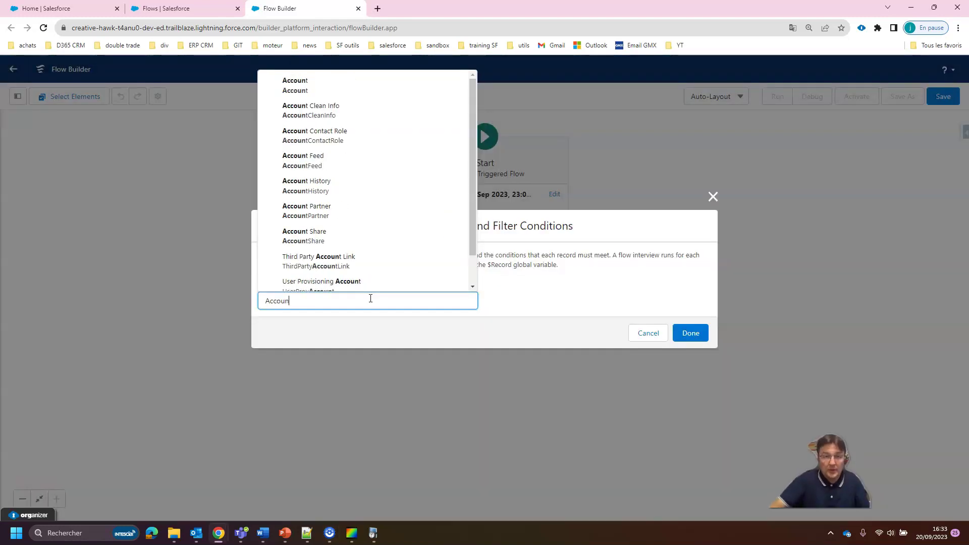
click(349, 85)
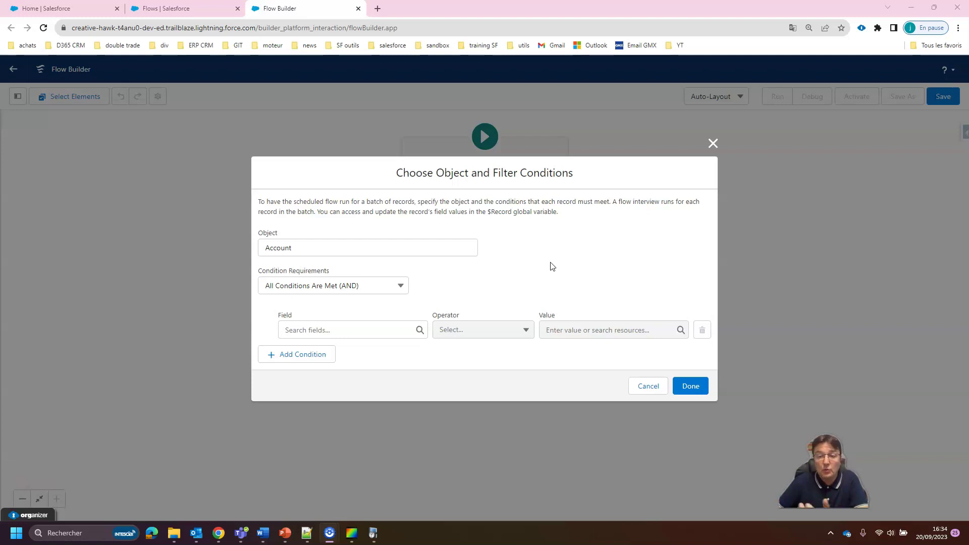
click(374, 285)
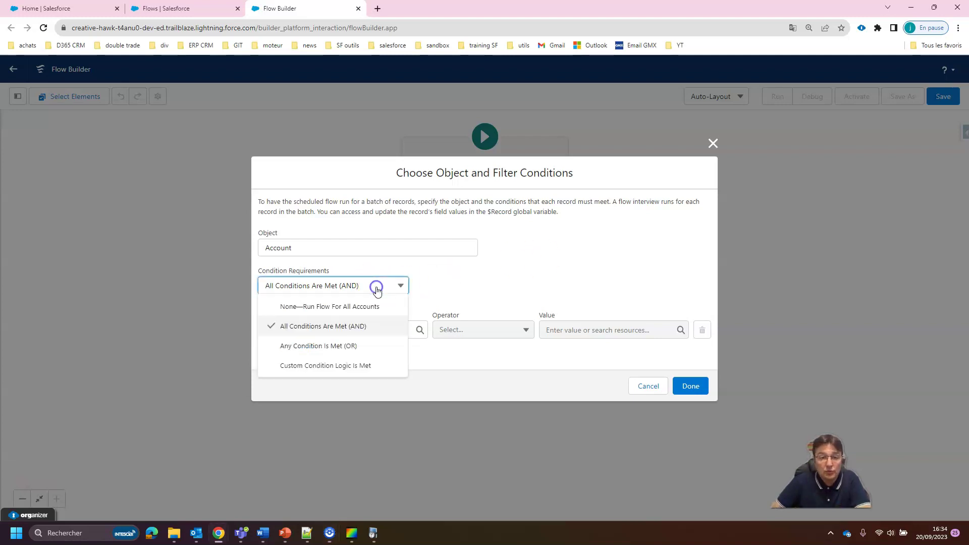
click(357, 308)
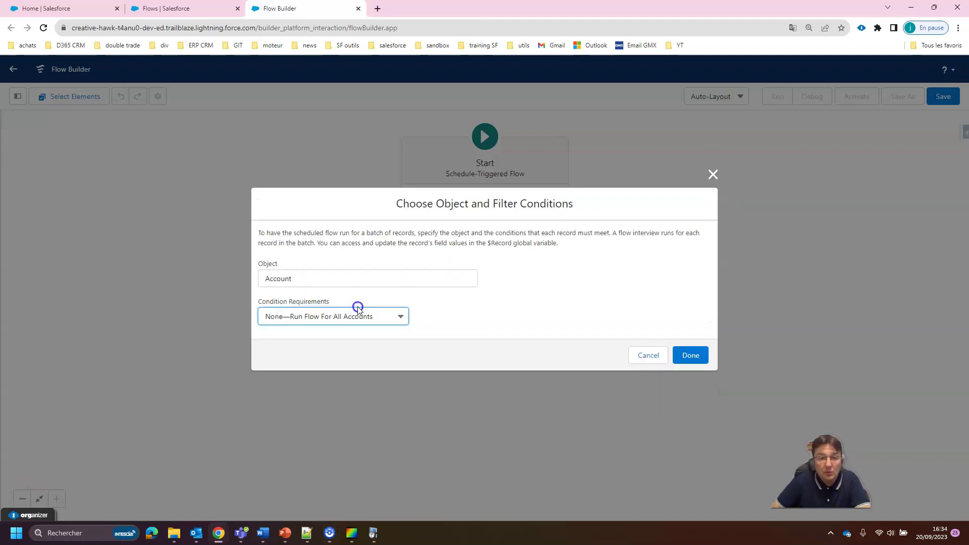
click(690, 358)
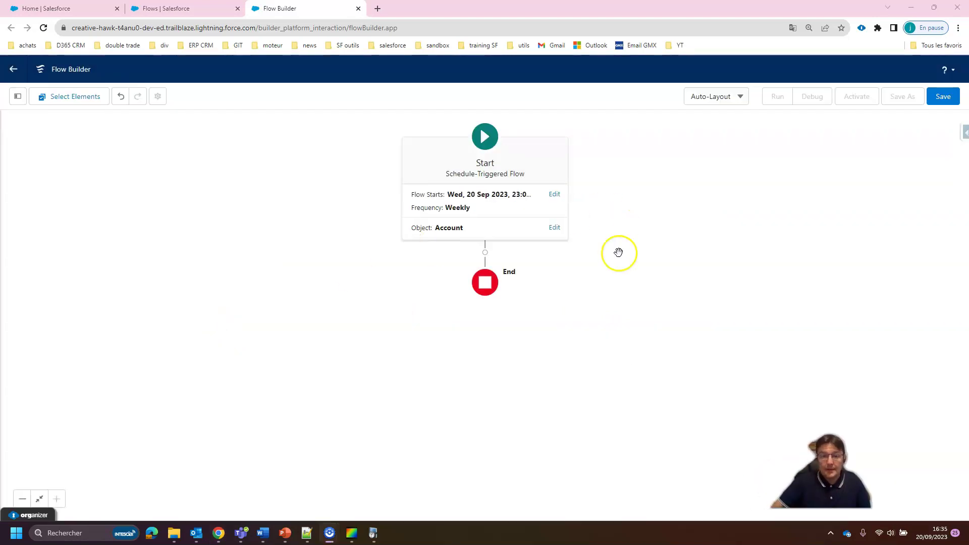
Add a Get Records element after the start, labelled "Trouver des contacts", that retrieves records of the Contact object.
click(486, 254)
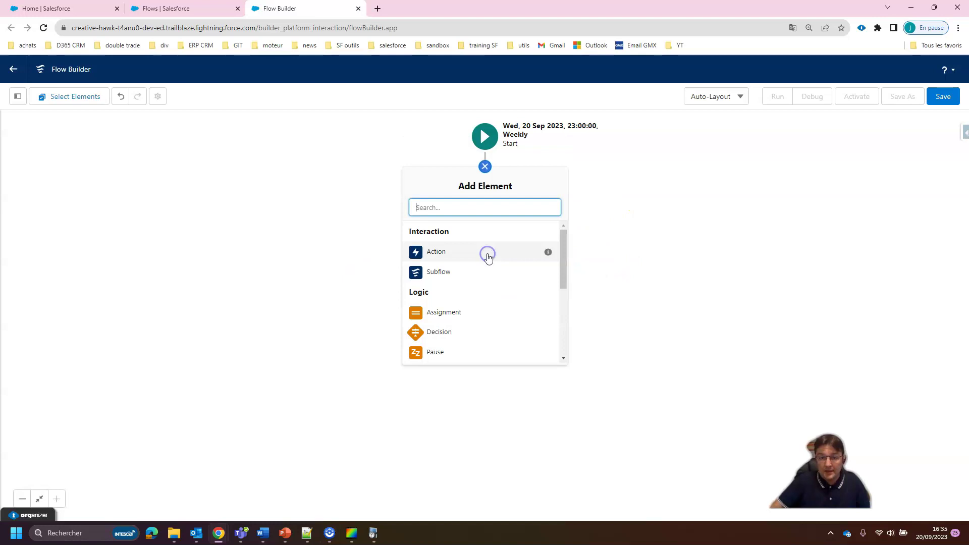
click(480, 213)
text(get)
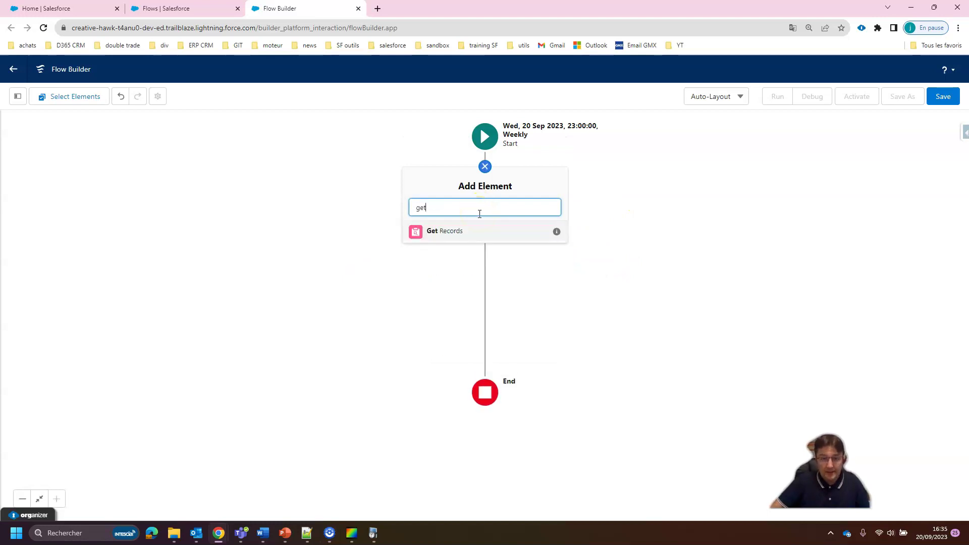
click(468, 232)
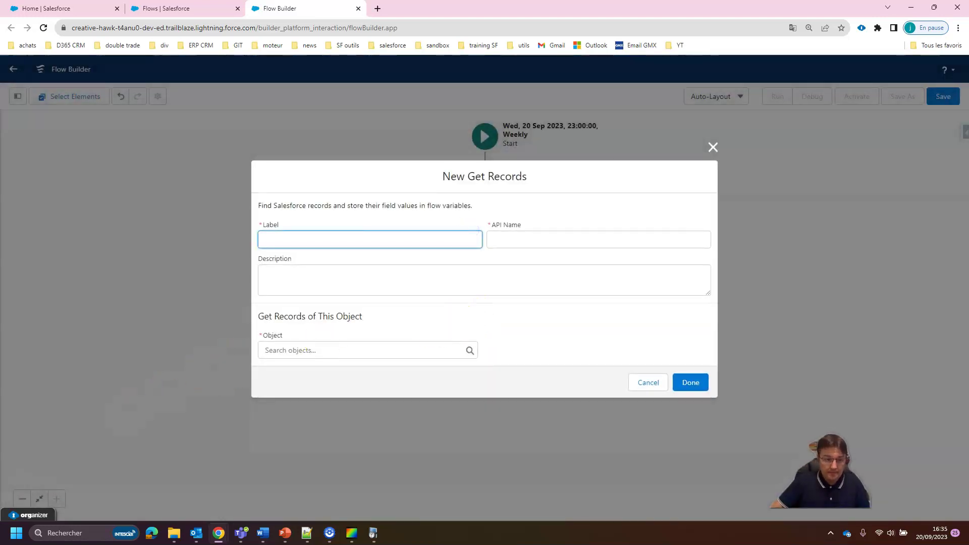
text(Trouver des contacts)
click(545, 240)
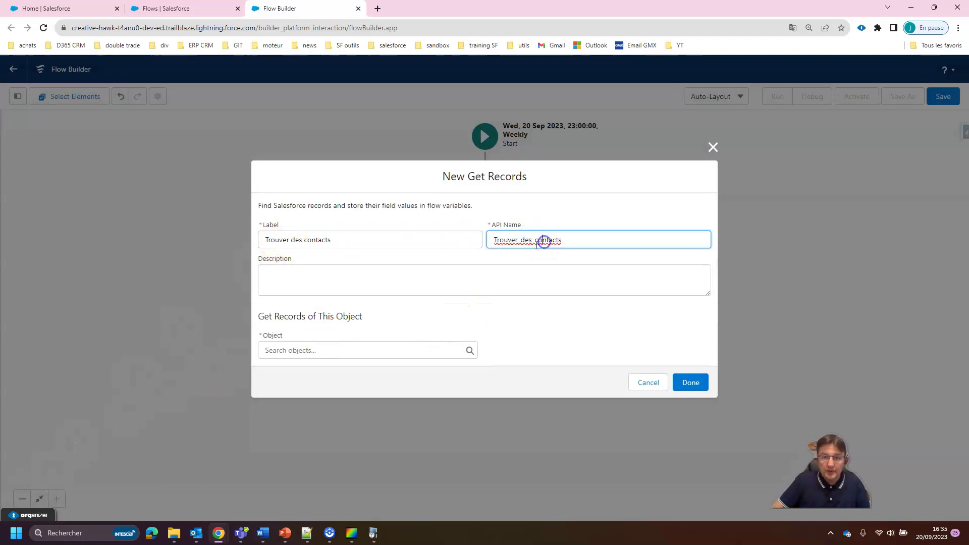
click(309, 350)
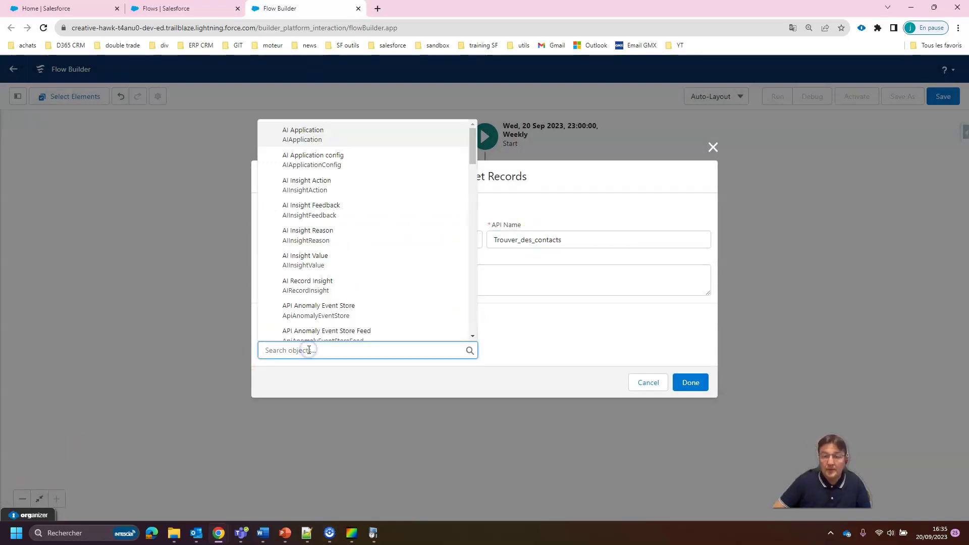
text(Contact)
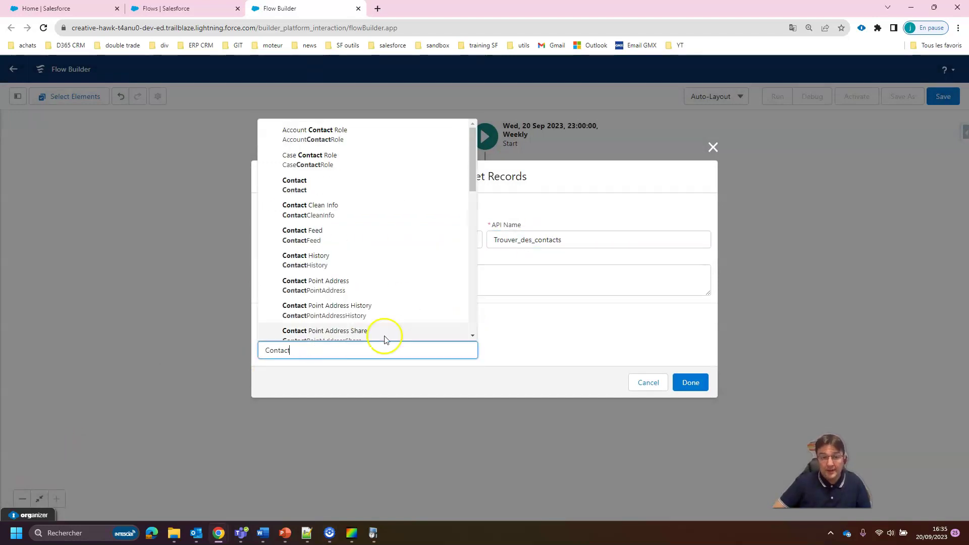
click(501, 320)
Filter the contact records with the condition AccountId Equals $Record > Account ID.
scroll(524, 324, down, 2)
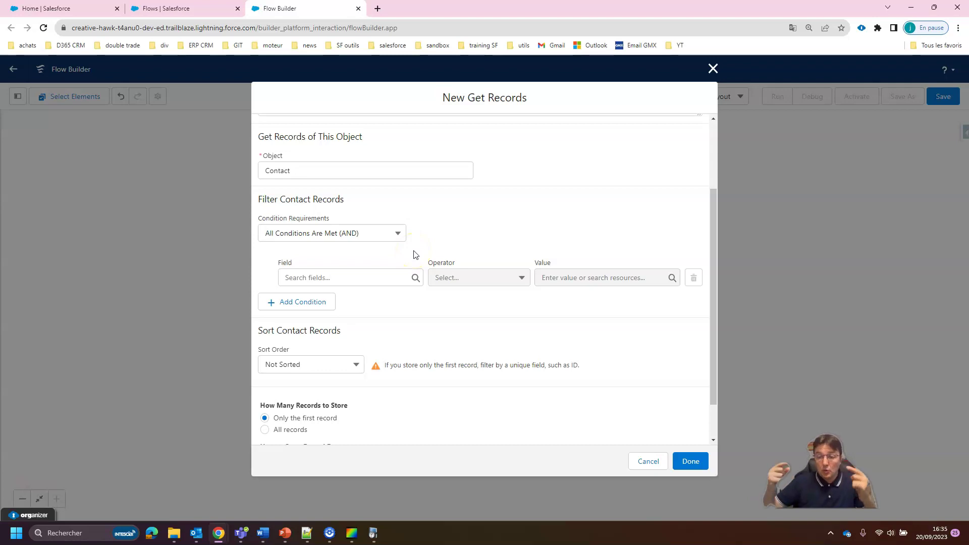
click(341, 278)
text(AccountId)
click(340, 298)
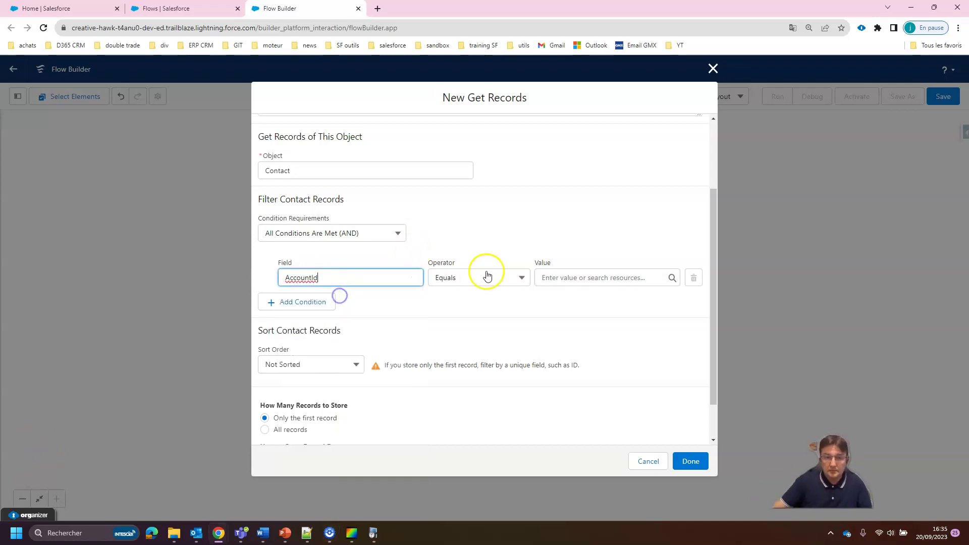
click(544, 277)
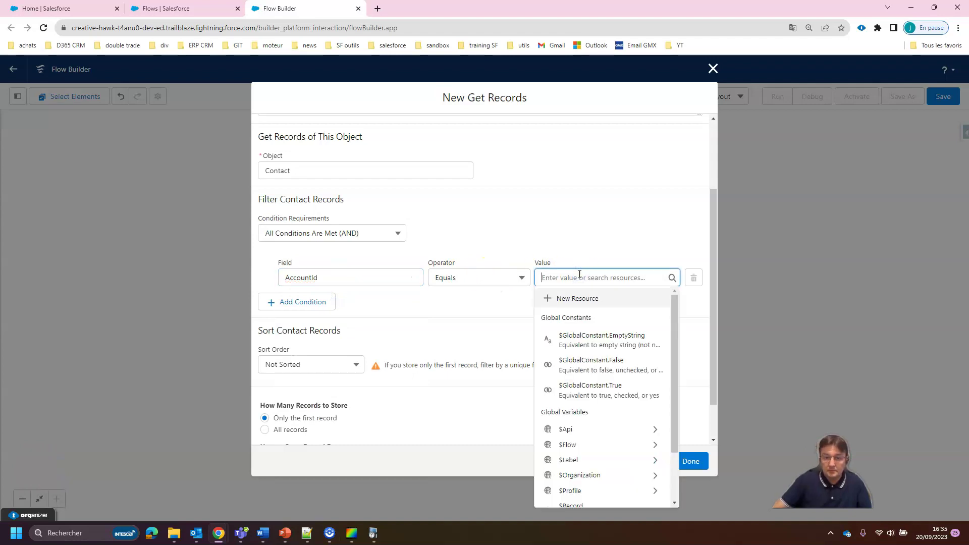
scroll(593, 452, down, 1)
click(589, 460)
text(Id)
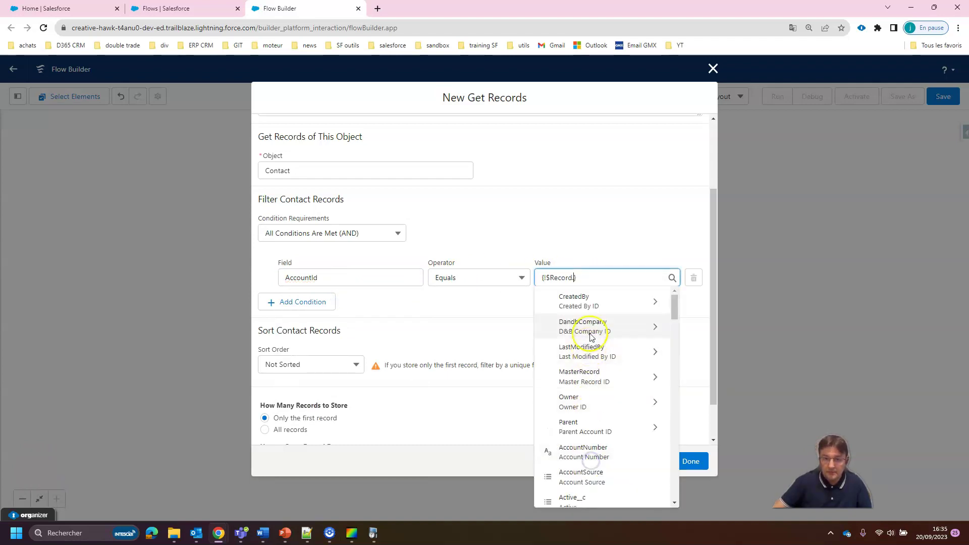
click(592, 381)
click(555, 296)
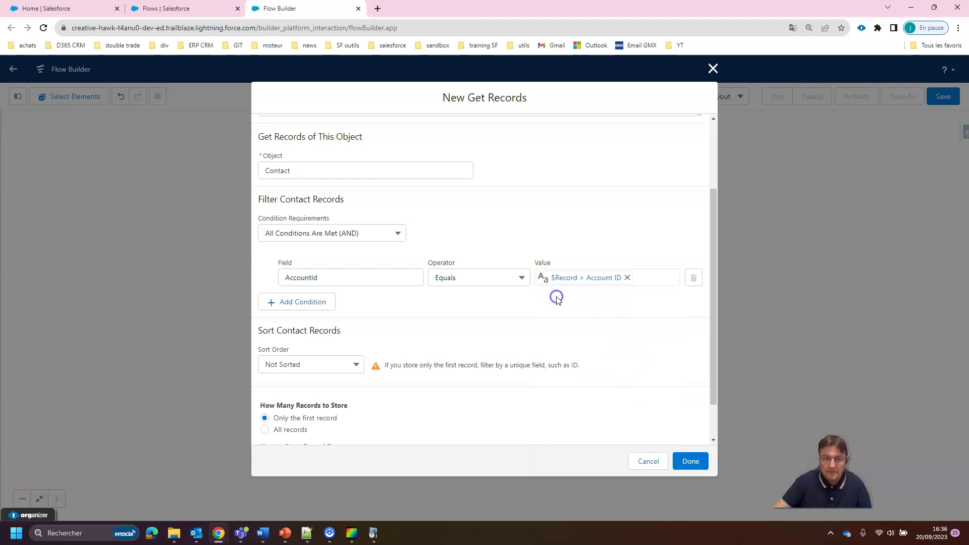
Store only the first record with all fields stored automatically, and finish the Get Records element.
scroll(345, 375, down, 1)
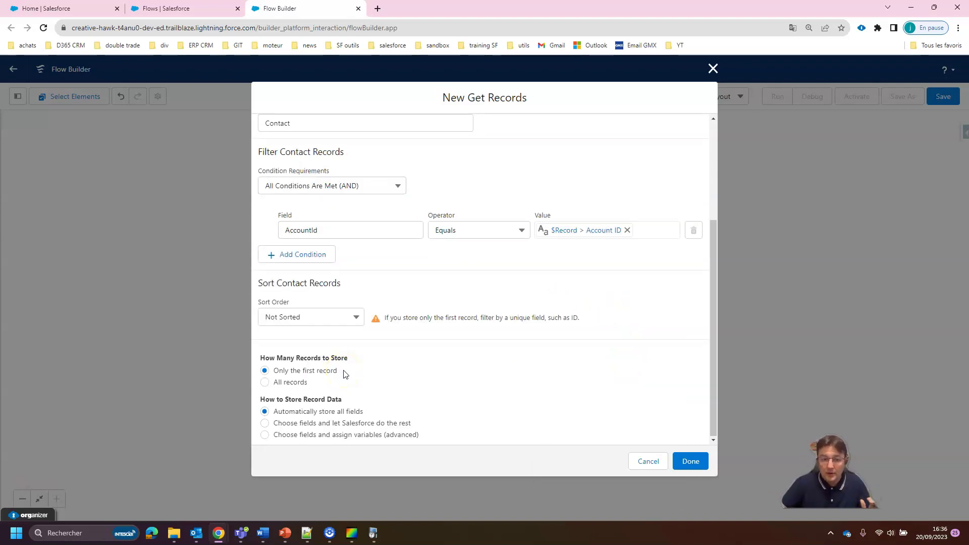
click(300, 415)
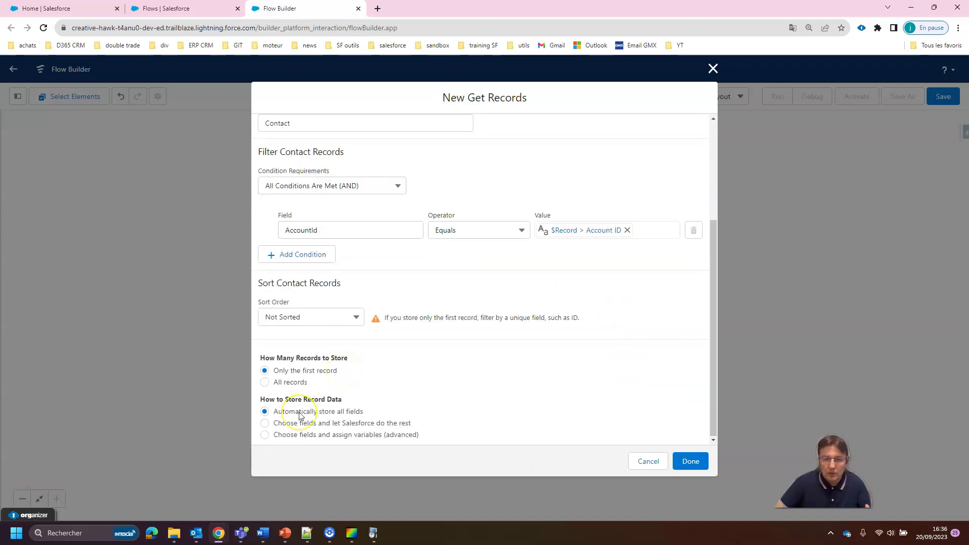
click(647, 460)
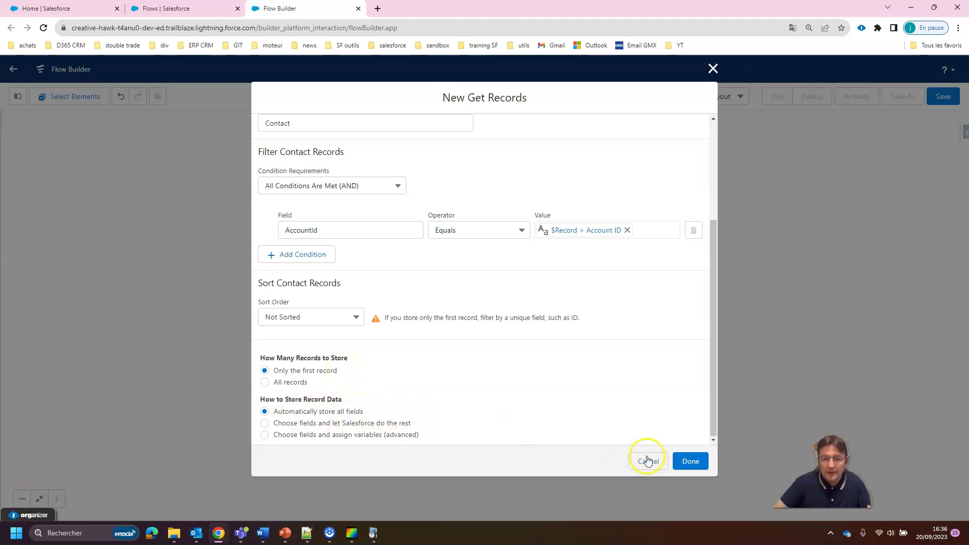
click(690, 463)
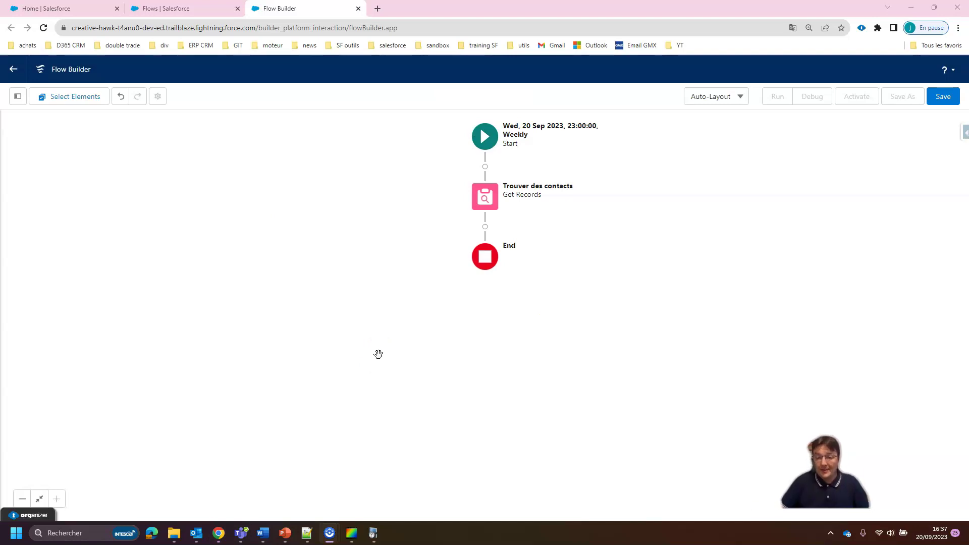
Add a Decision element after "Trouver des contacts", labelled "Contact trouvé ?" with the API name Contact_trouve.
click(486, 227)
text(dec)
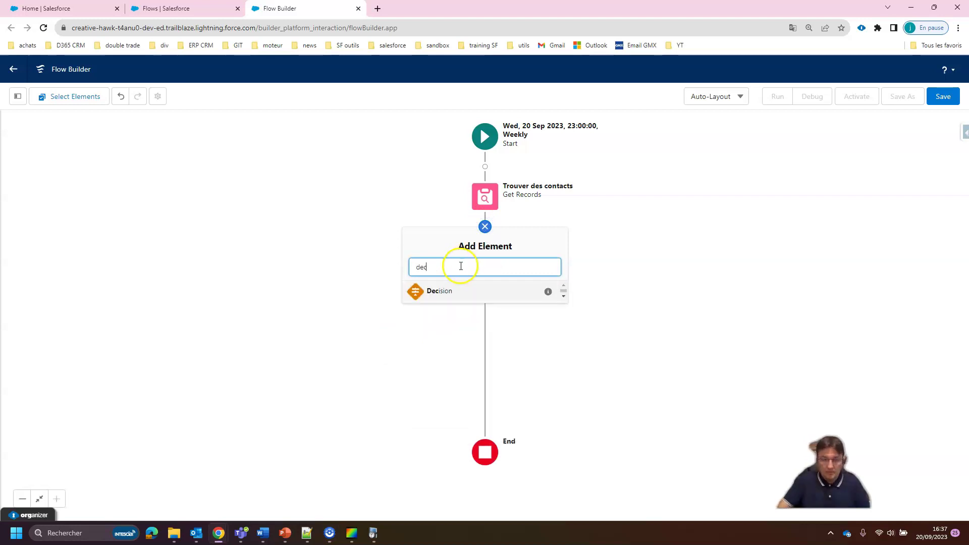
click(454, 295)
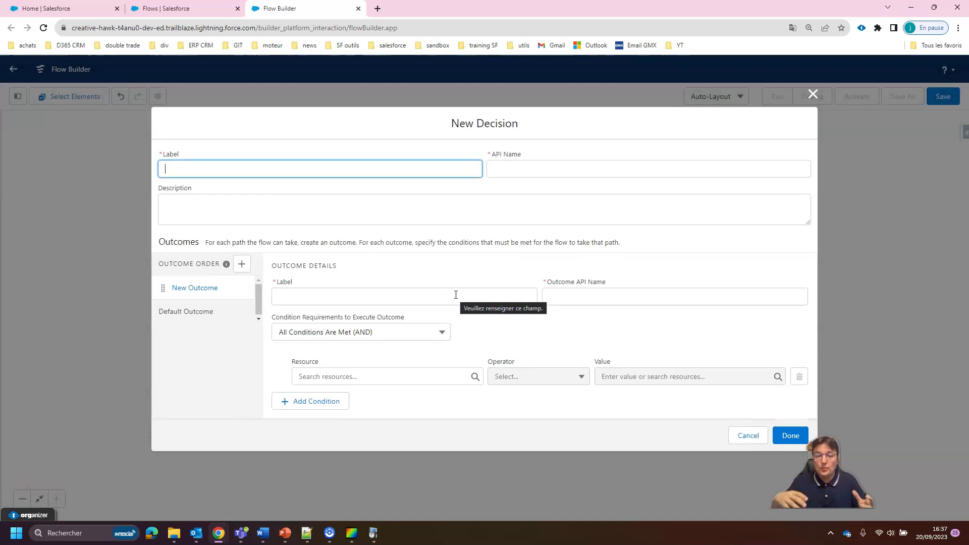
text(Contact trouvé ?)
click(417, 156)
click(548, 170)
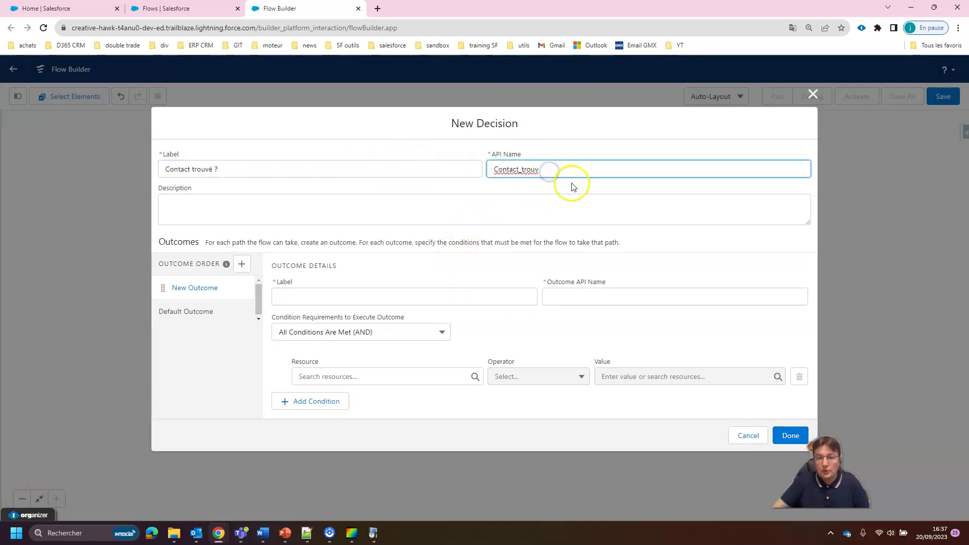
text(e)
click(260, 254)
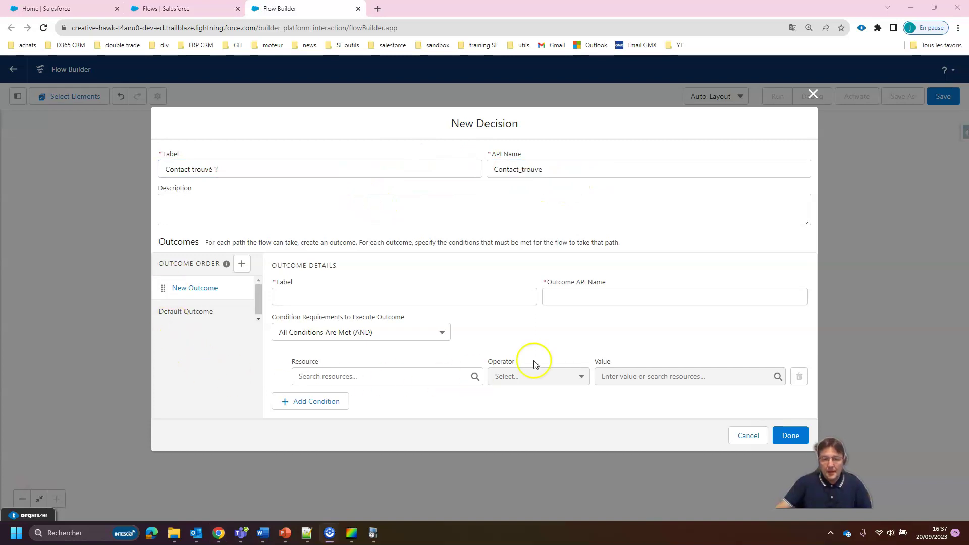
Label the decision's first outcome "Oui".
click(344, 297)
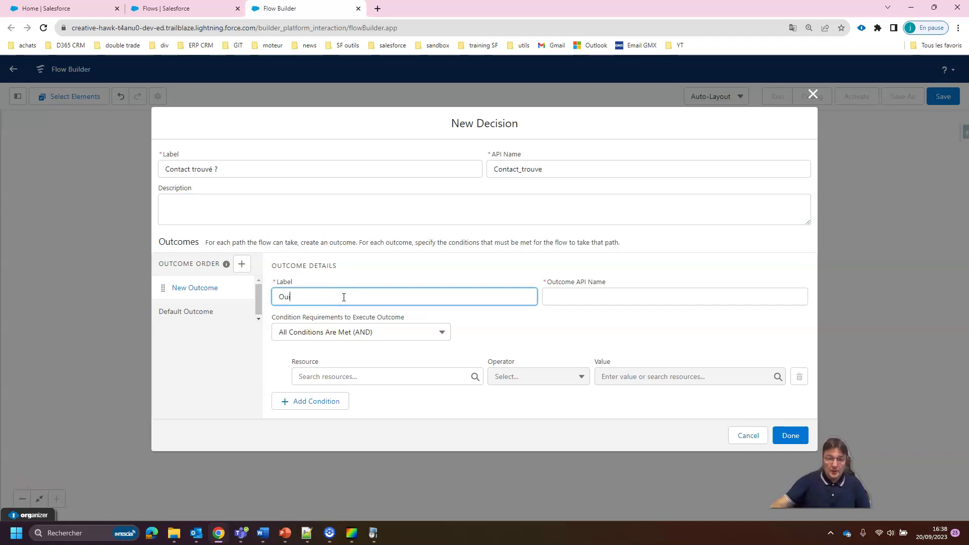
text(Oui)
click(439, 266)
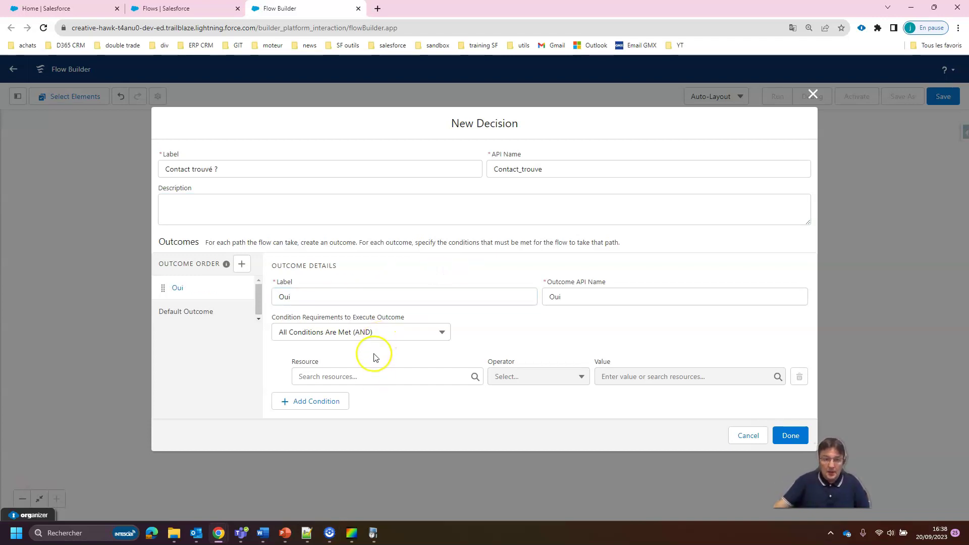
Define the "Oui" outcome's condition as Contact from Trouver_des_contacts Is Null $GlobalConstant.False.
click(343, 375)
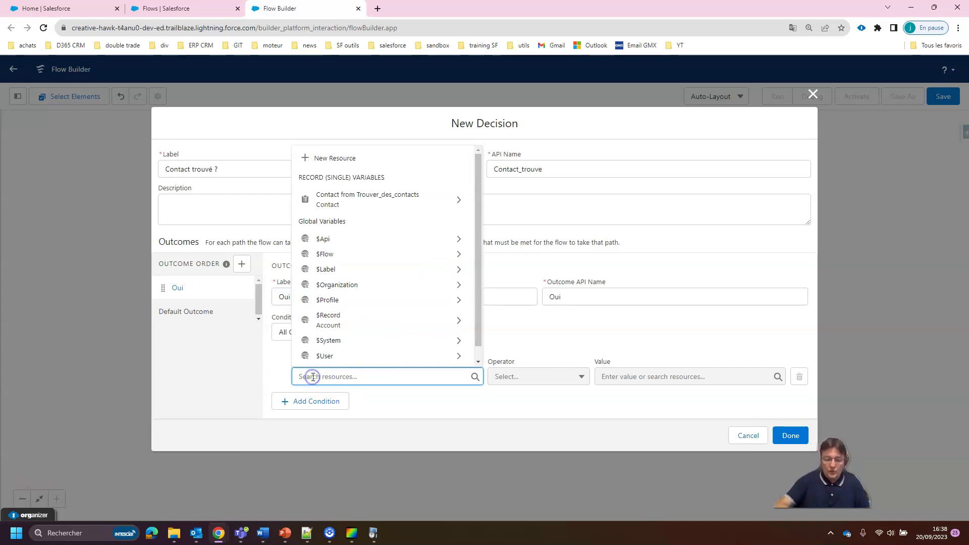
text(Conta)
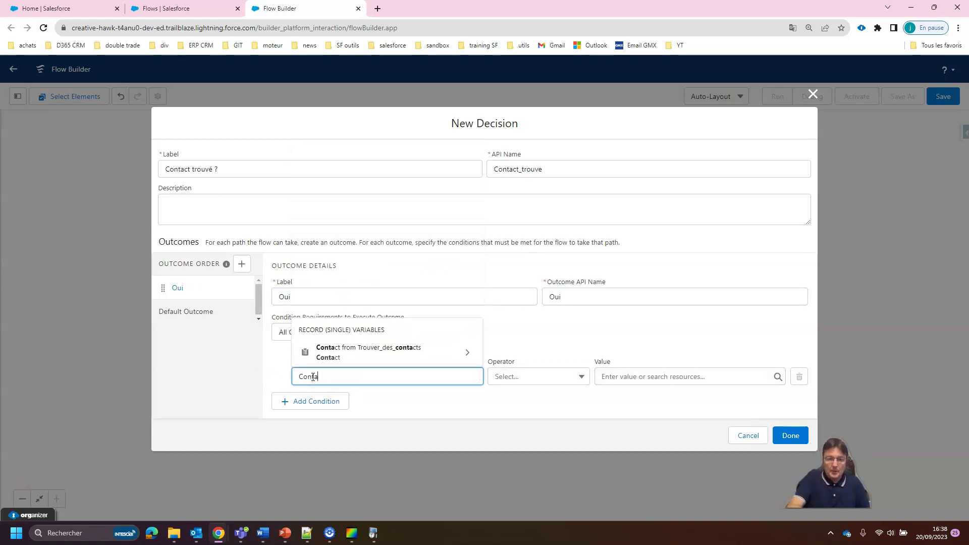
click(342, 354)
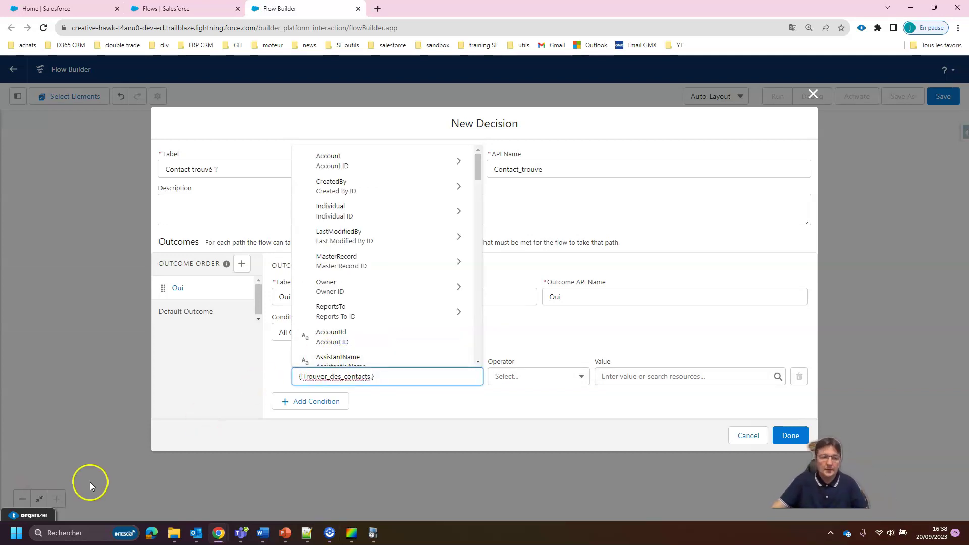
click(538, 377)
click(536, 441)
click(626, 378)
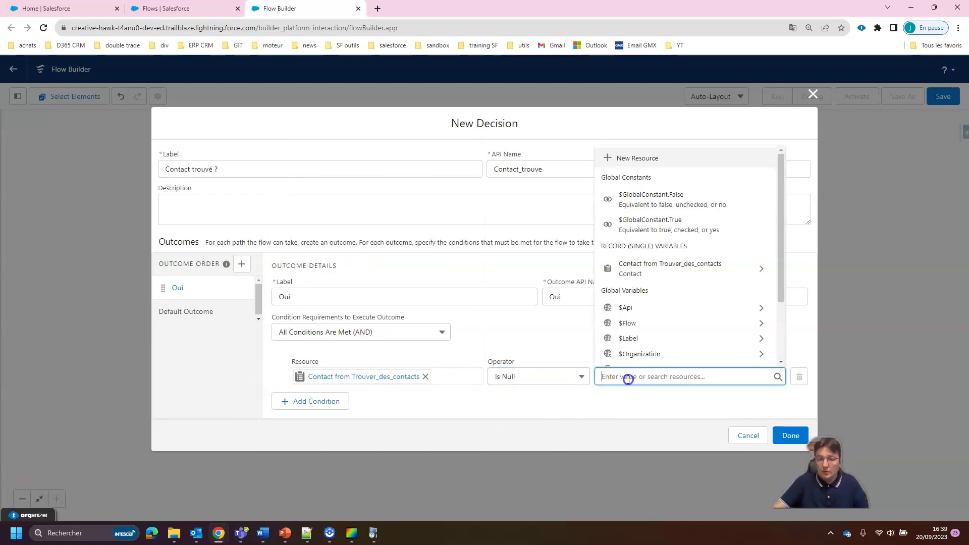
text(false)
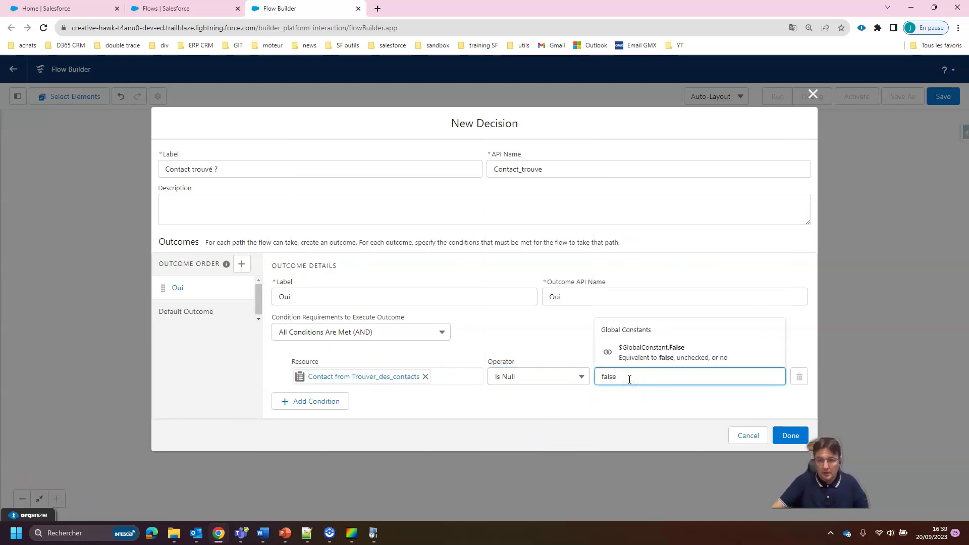
click(654, 351)
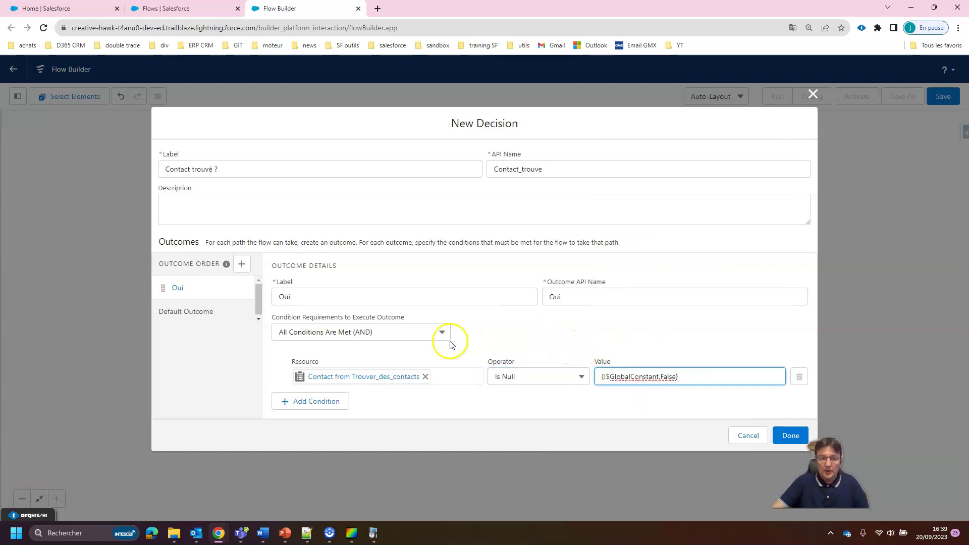
Label the decision's default outcome "Non" and finish the Decision element.
click(196, 312)
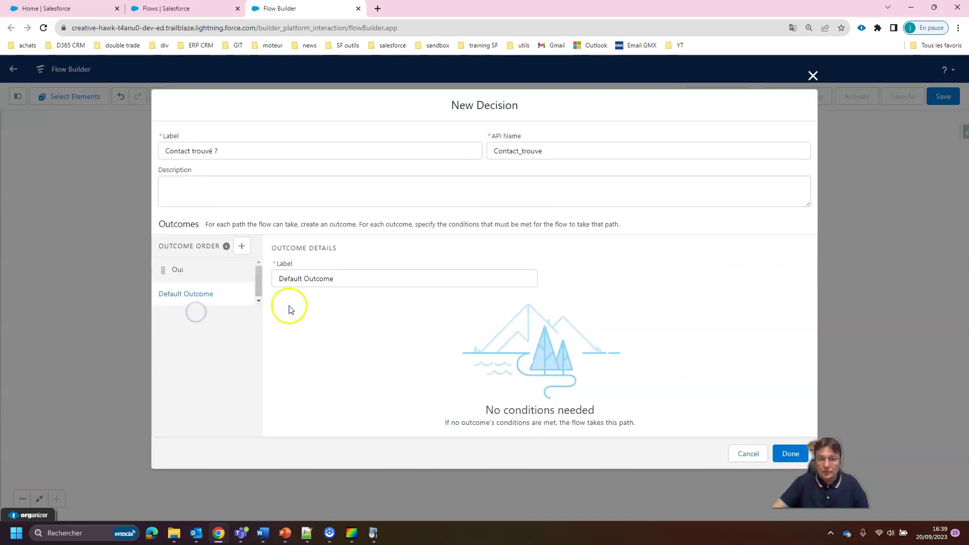
triple_click(321, 279)
click(167, 270)
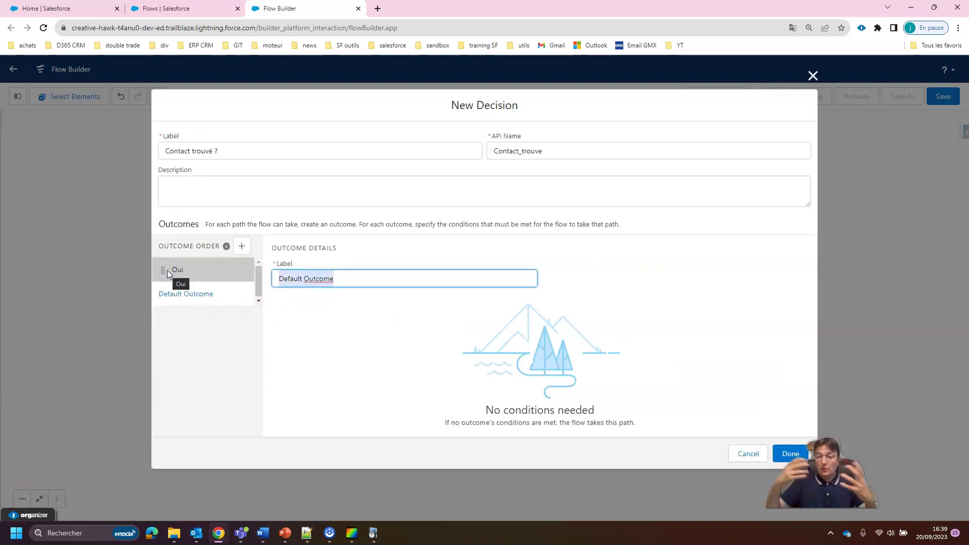
text(Non)
click(791, 453)
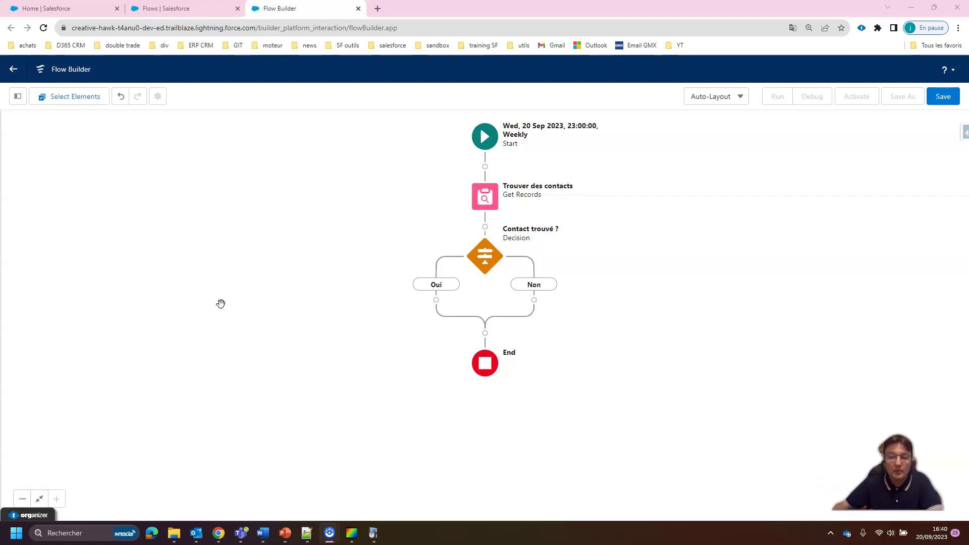
Create a new Text Template resource with the API name TexteChatter.
click(18, 96)
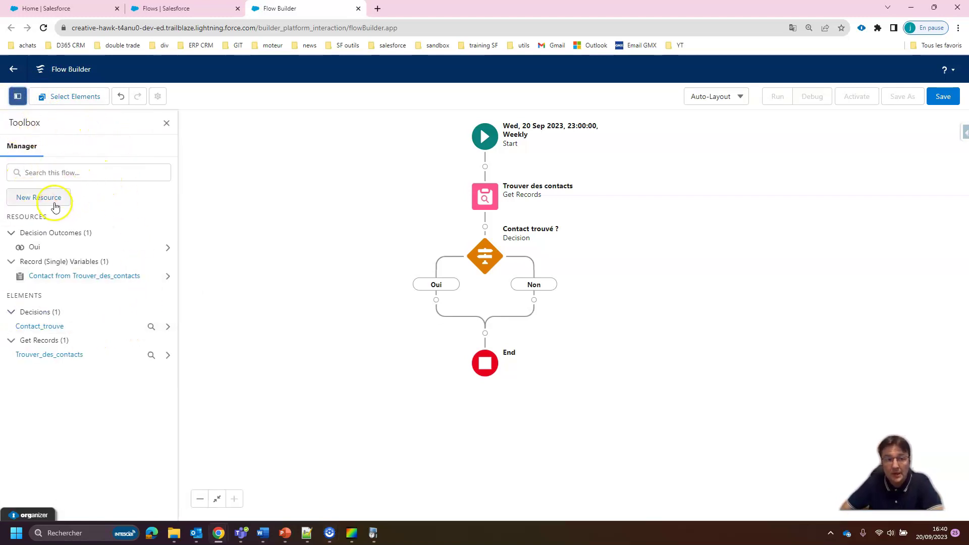
click(55, 202)
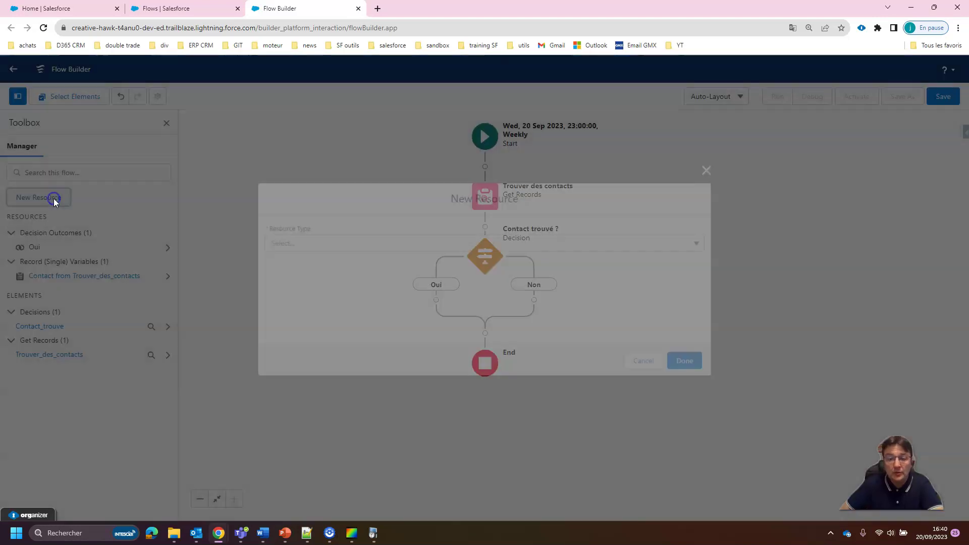
click(268, 244)
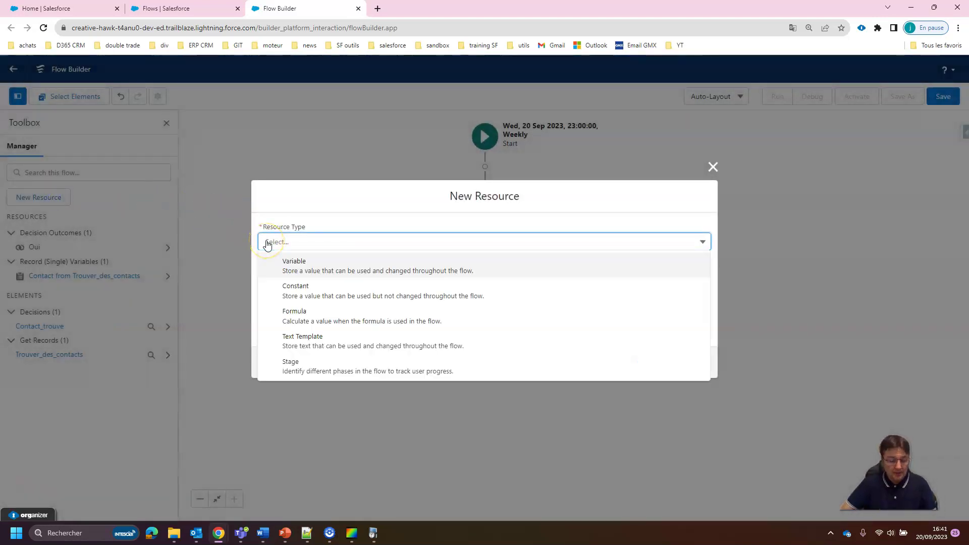
click(314, 347)
click(362, 221)
text(TexteChatter)
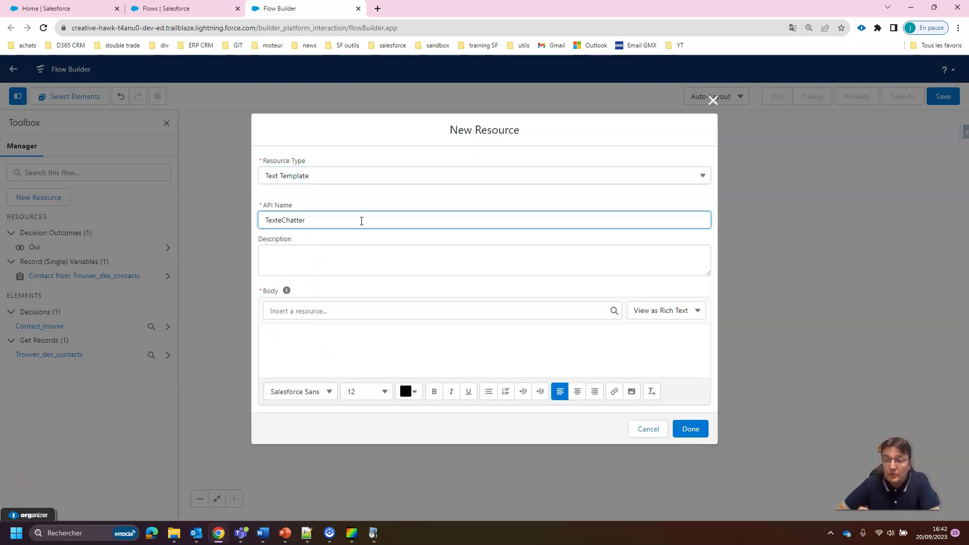
Fill the template body with "@[{!$Record.Owner.ManagerId}] Ce compte n'a pas de contacts." and "Propriétaire : @[{!$Record.OwnerId}]" on a second line, and finish the resource.
click(305, 331)
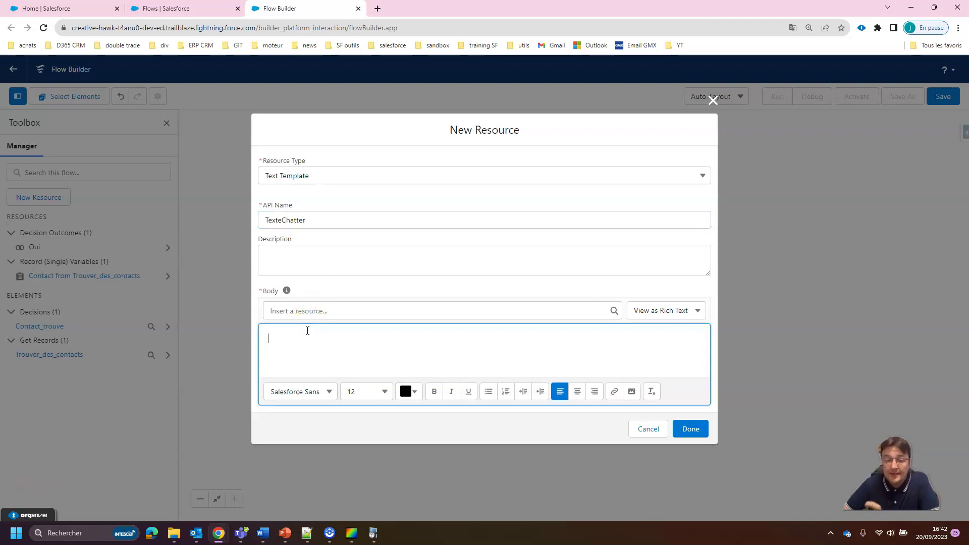
text(@[{!$Record.Owner.ManagerId}] Ce compte n'a pas de contacts. Propriétaire : @[{!$Record.OwnerId}])
key(ctrl+plus)
key(ctrl+plus)
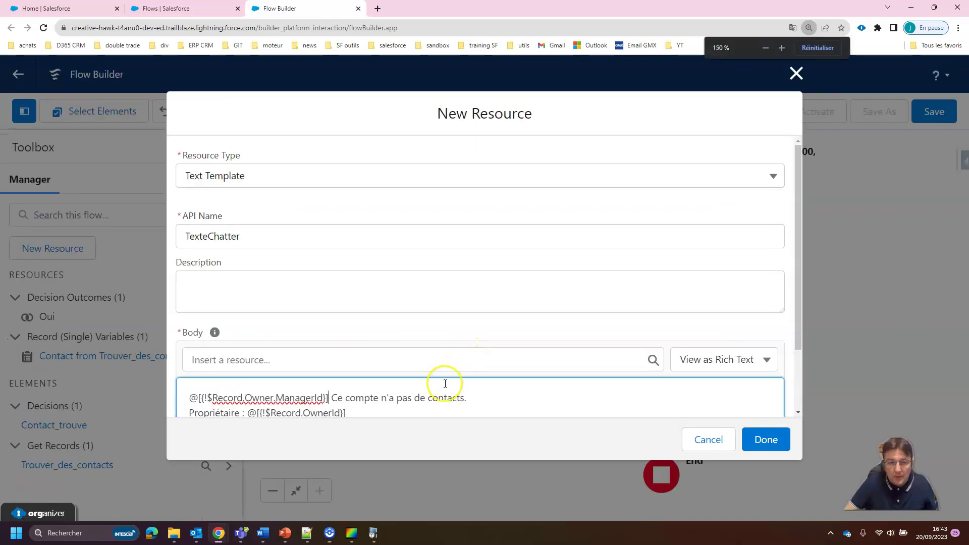
drag(798, 318, 809, 434)
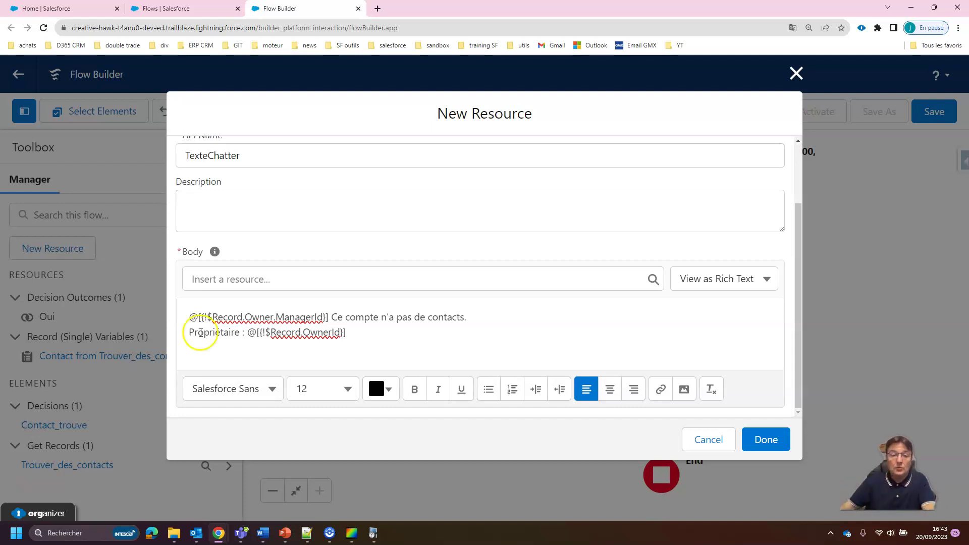
click(222, 314)
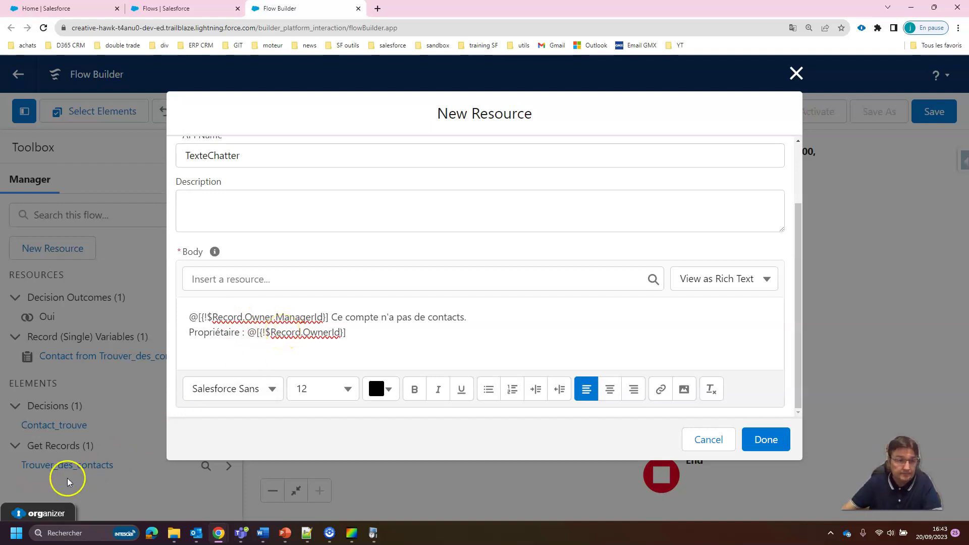
click(762, 449)
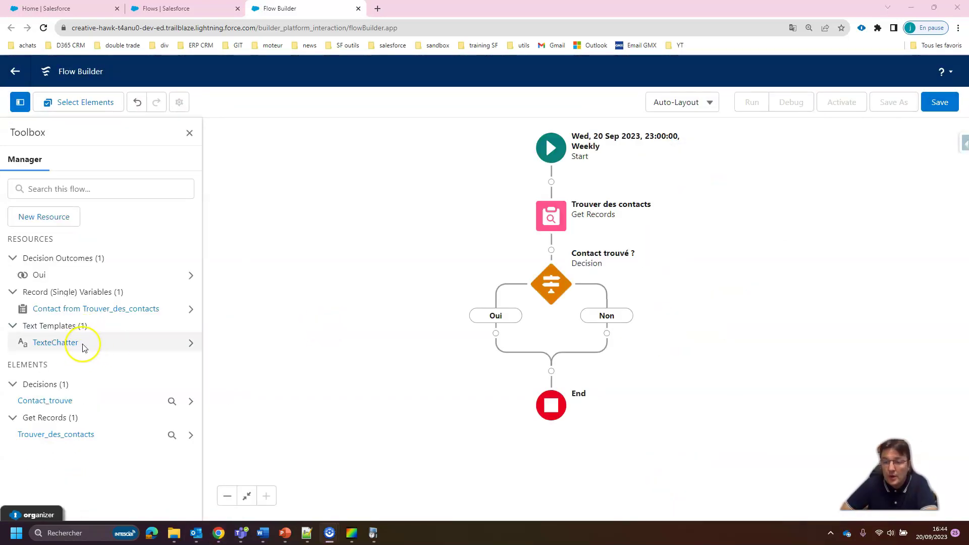
Add a Post to Chatter action on the "Non" branch, labelled "Chatter Post pour le manager" with the API name Chatter_Post_pour_le_manager.
click(607, 334)
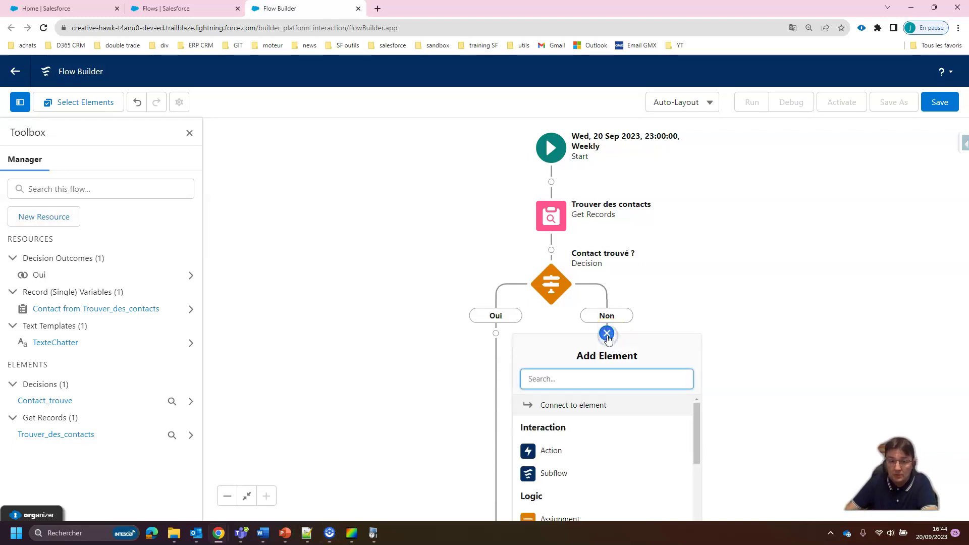
click(545, 454)
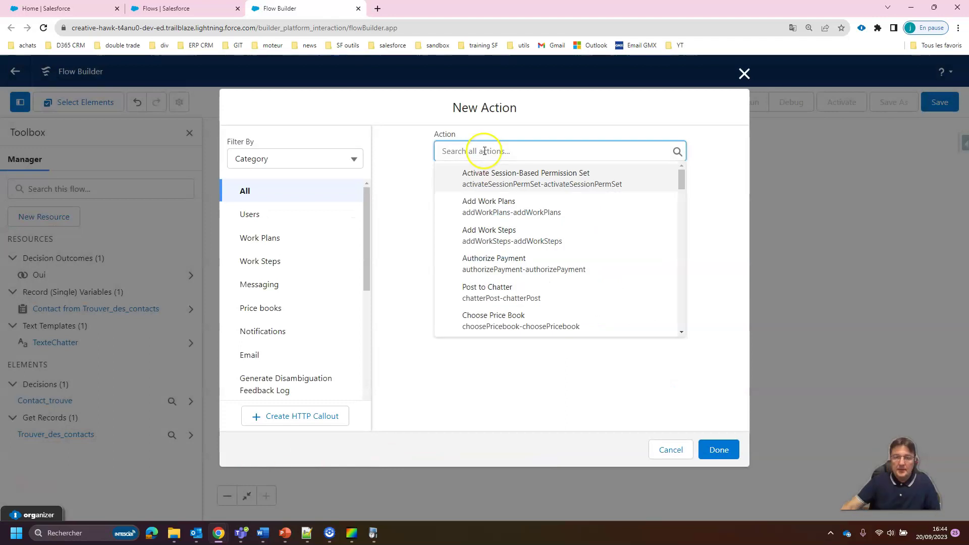
text(post)
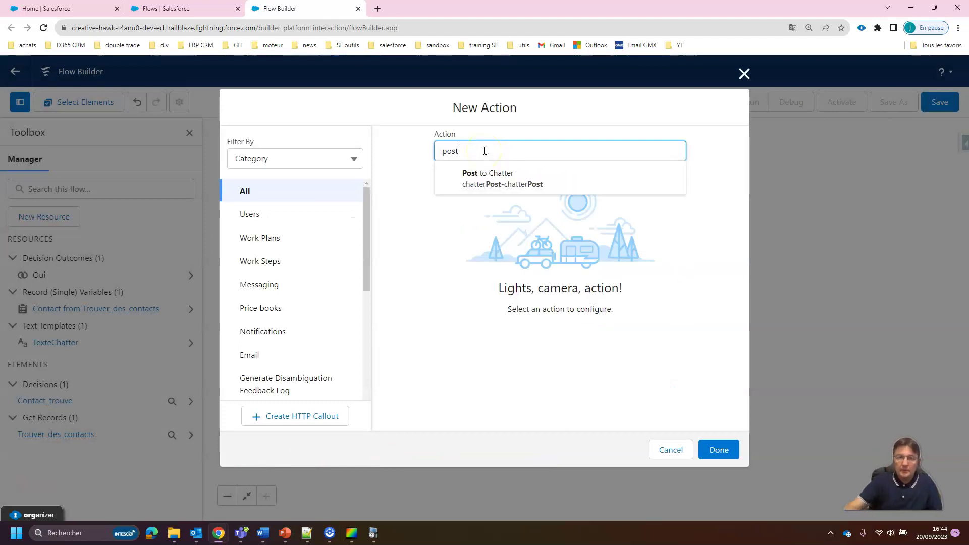
click(483, 177)
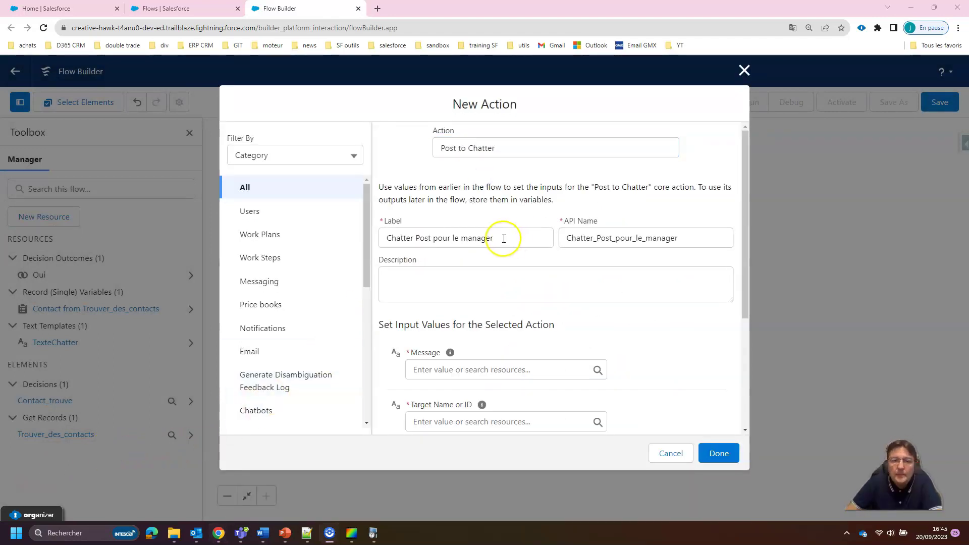
click(503, 239)
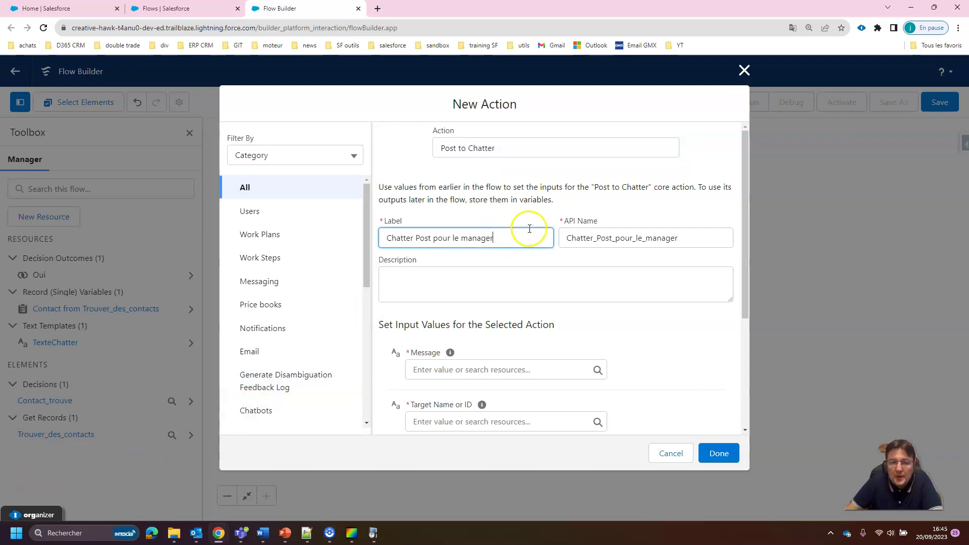
Set the Chatter post's message to {!TexteChatter} and its target to {!$Record.Id}, and finish the action.
click(485, 370)
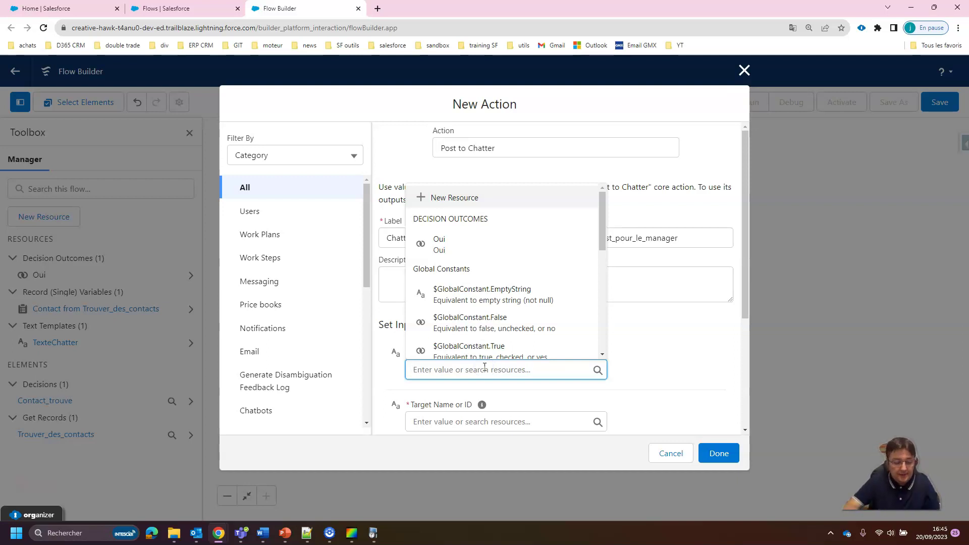
text(text)
click(466, 342)
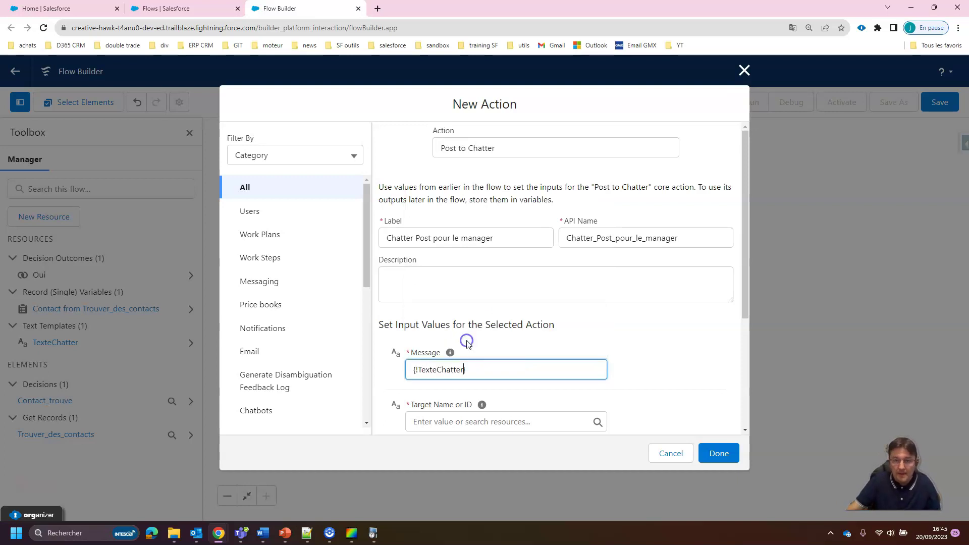
scroll(468, 364, down, 1)
click(459, 370)
text({!$Record.Id})
click(644, 368)
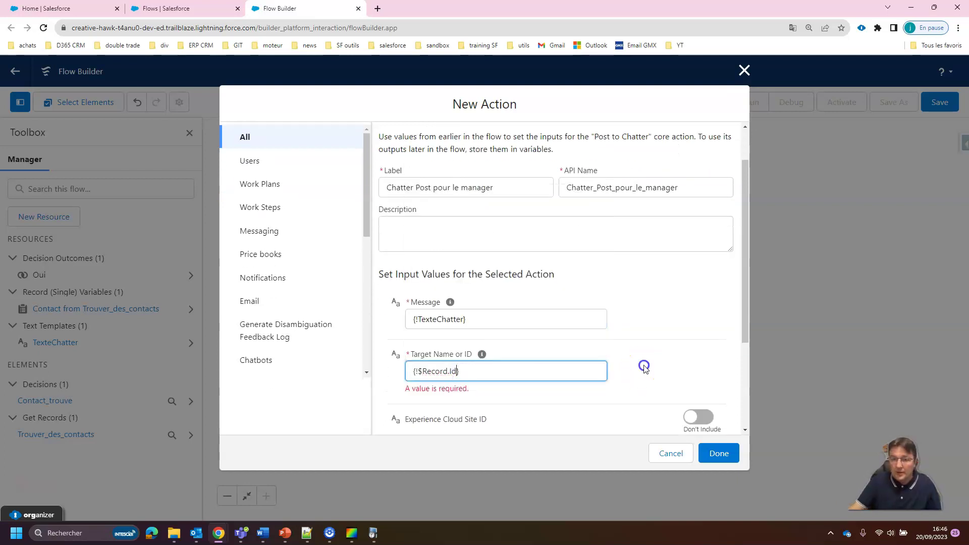
scroll(677, 384, down, 1)
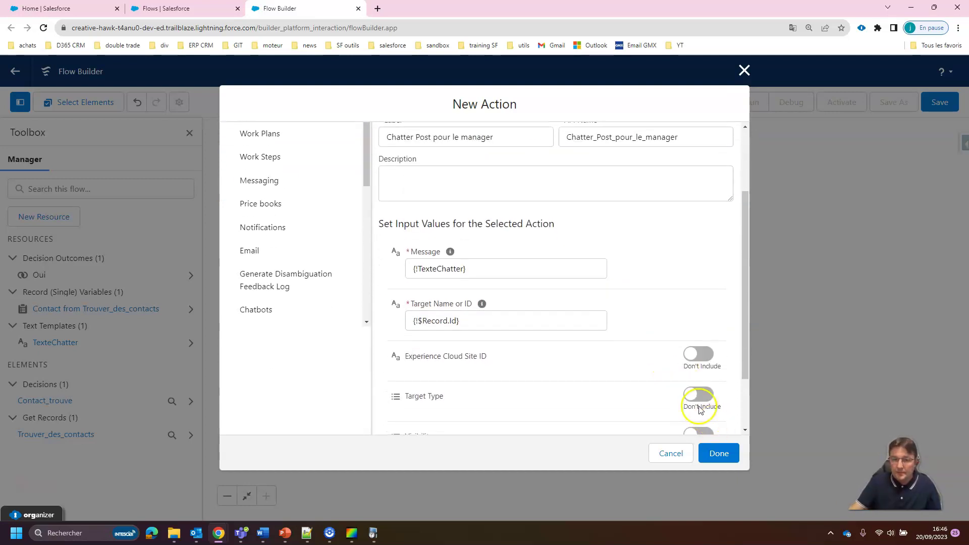
click(721, 454)
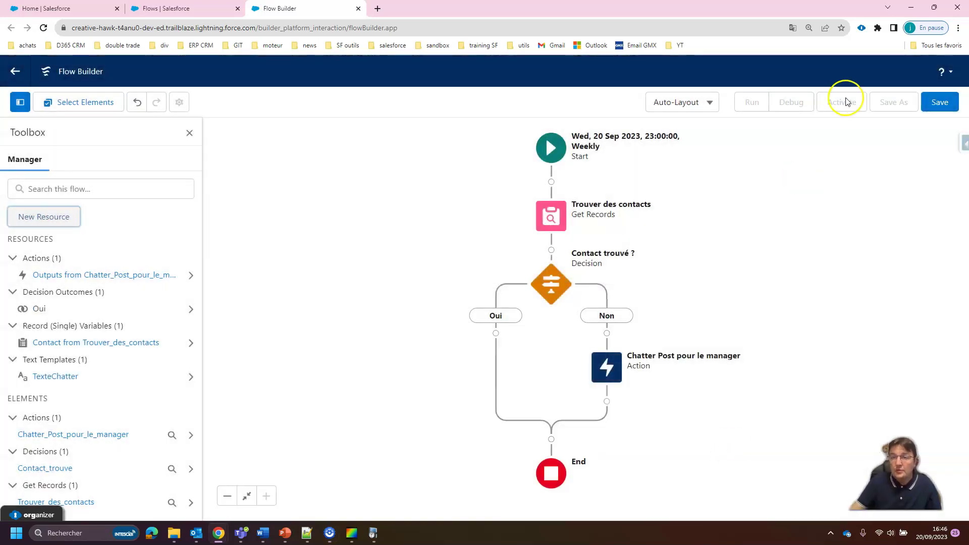
Save the flow with the label "Vérification hebdomadaire des contacts" and activate it.
click(940, 102)
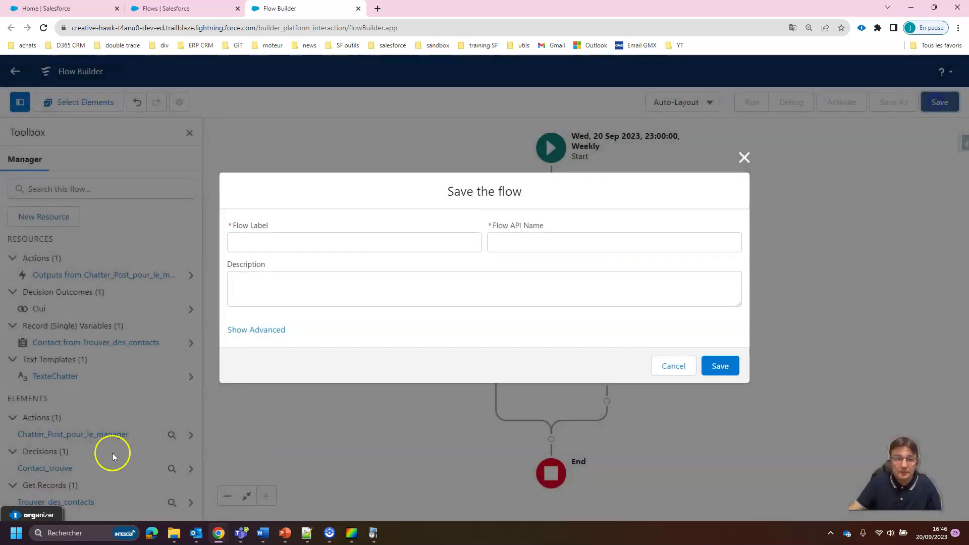
click(353, 244)
text(Vérification hebdomadaire des contacts)
key(Return)
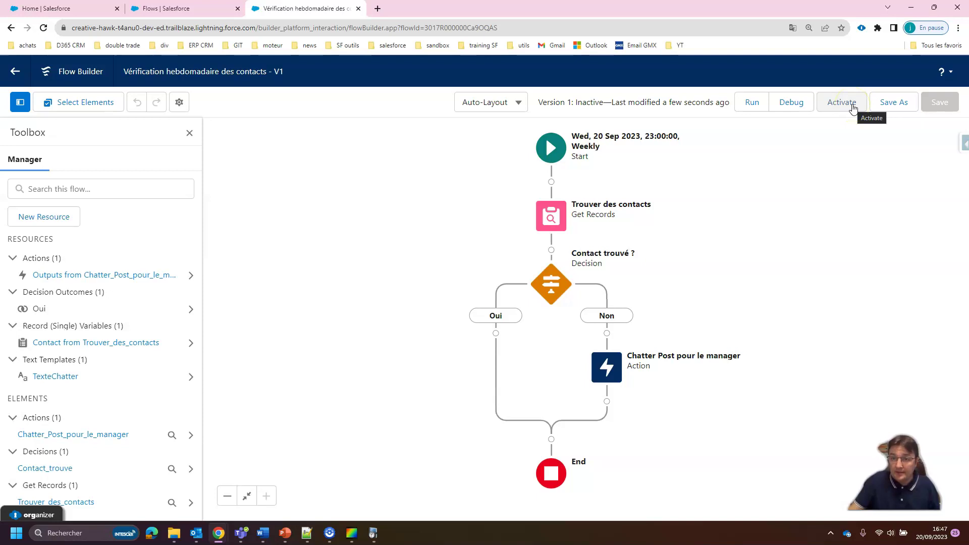
click(852, 107)
click(644, 311)
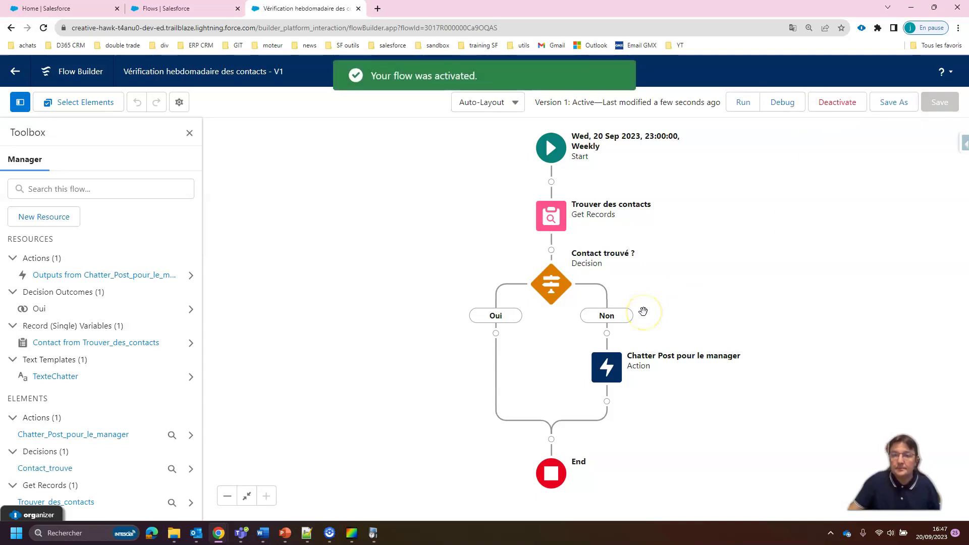